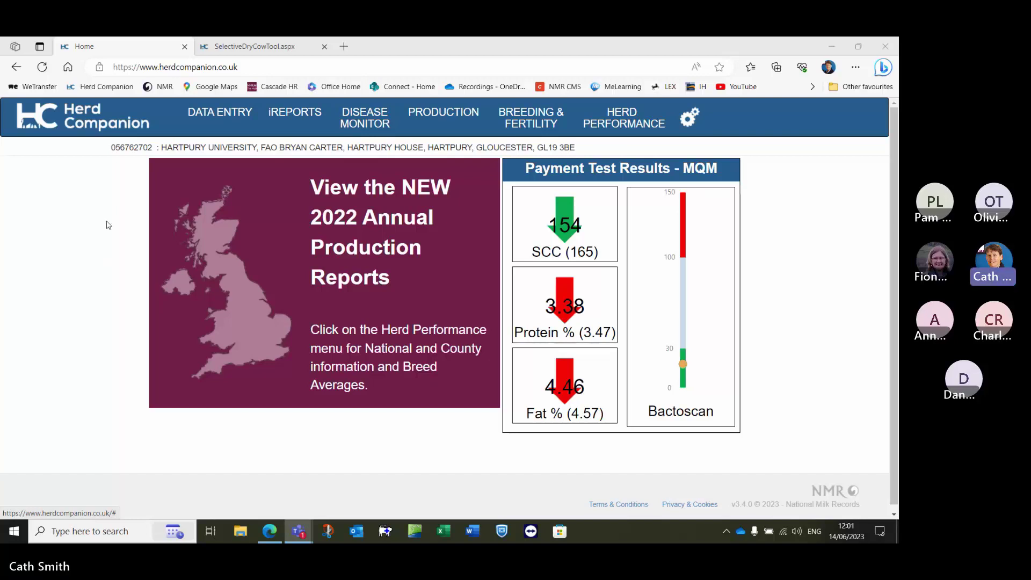
- Open the list of production reports from the Herd Companion home page
left_click(453, 113)
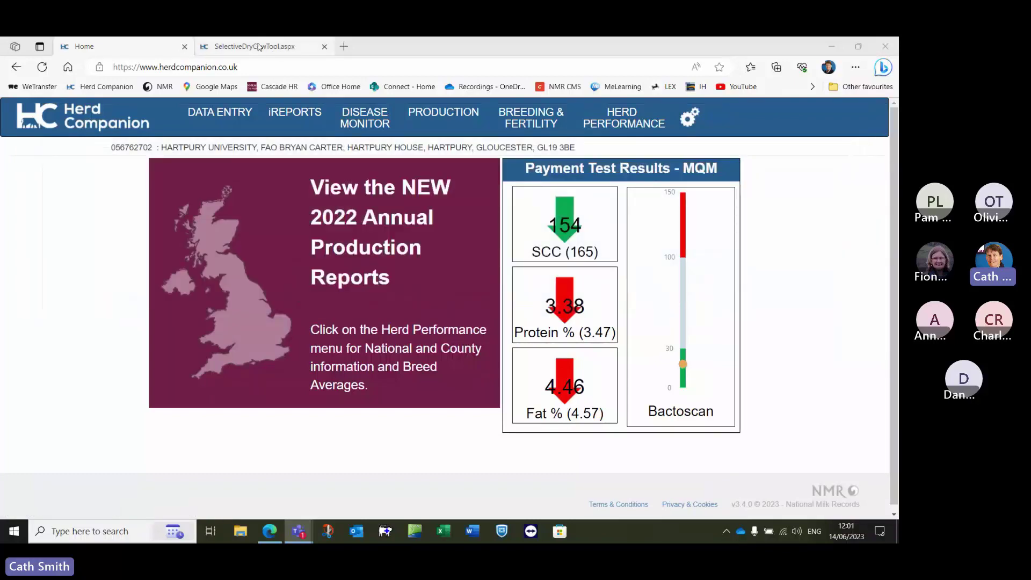
- Return to the Selective Dry Cow Tool report and go back to its Bulk SCC Results at the top
left_click(256, 49)
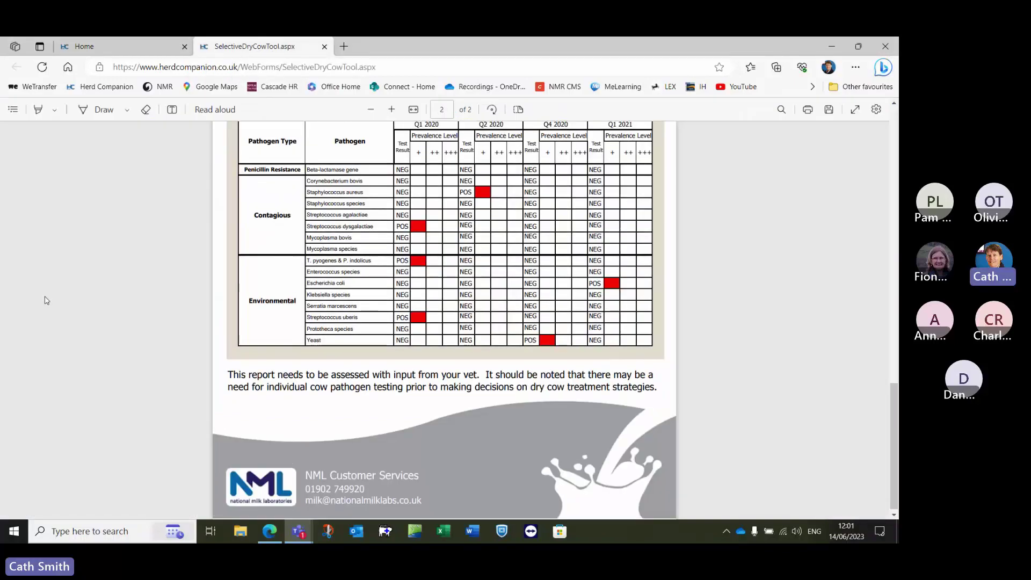
scroll(42, 298, "up", 15)
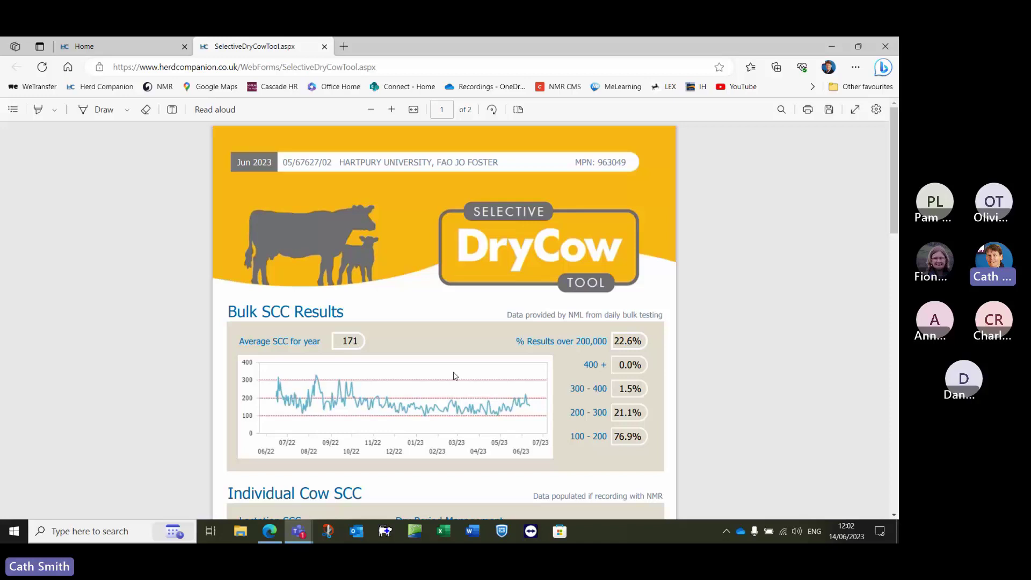
- Move down to the Individual Cow SCC figures: 14% over 200,000 at first recording, 74% Low to Low
scroll(365, 315, "down", 2)
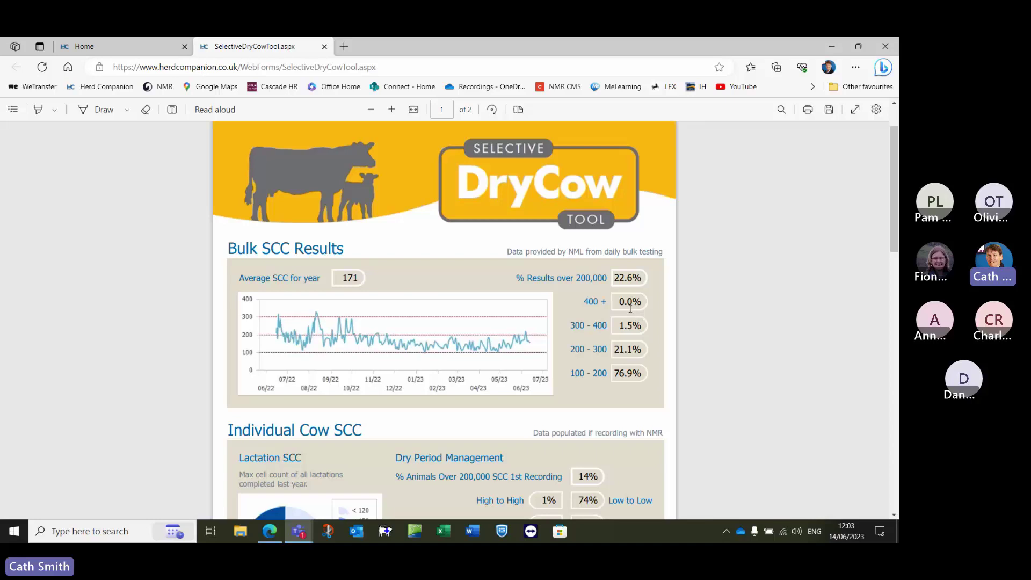
scroll(500, 344, "down", 2)
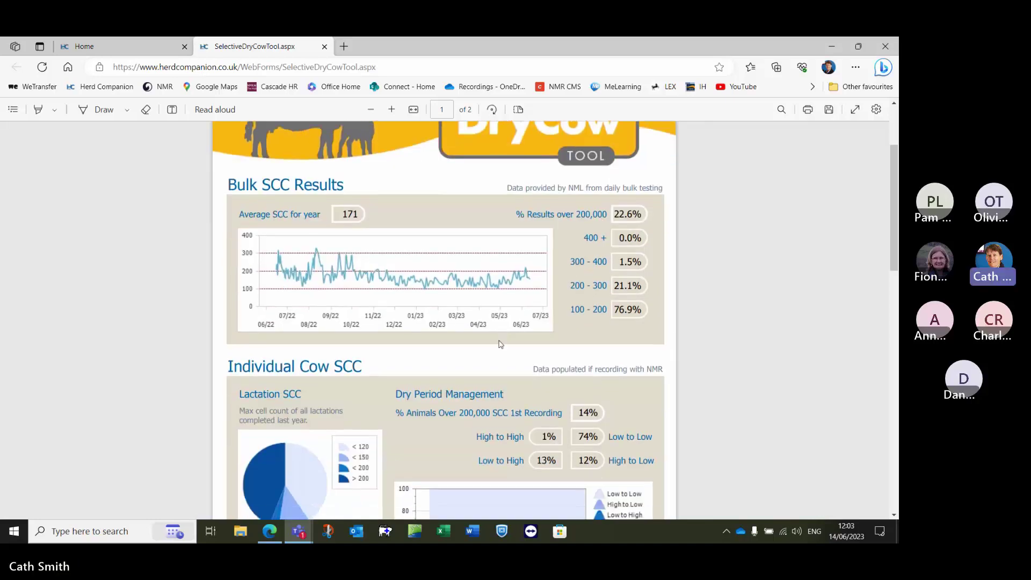
scroll(500, 344, "down", 4)
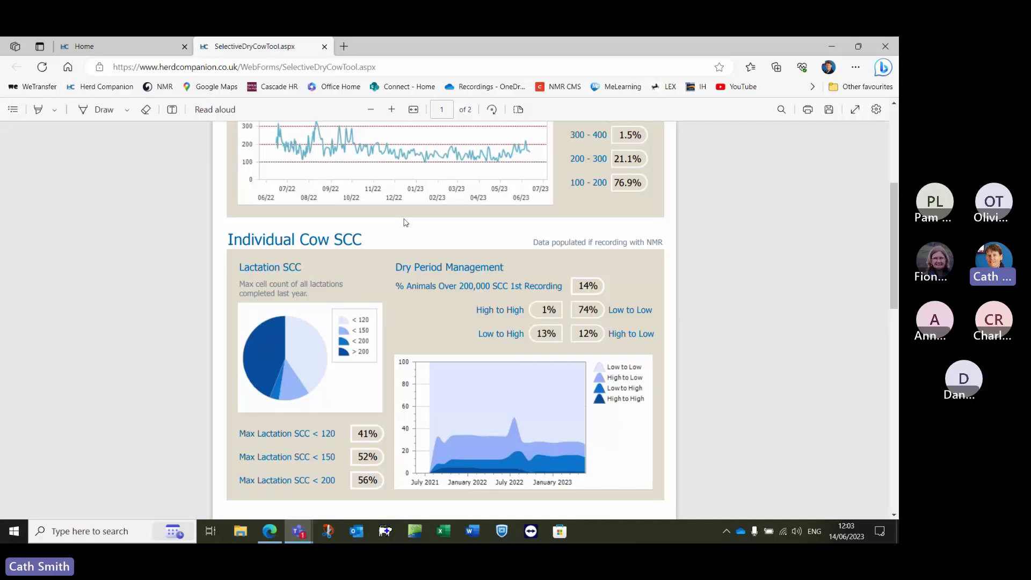
scroll(405, 224, "down", 1)
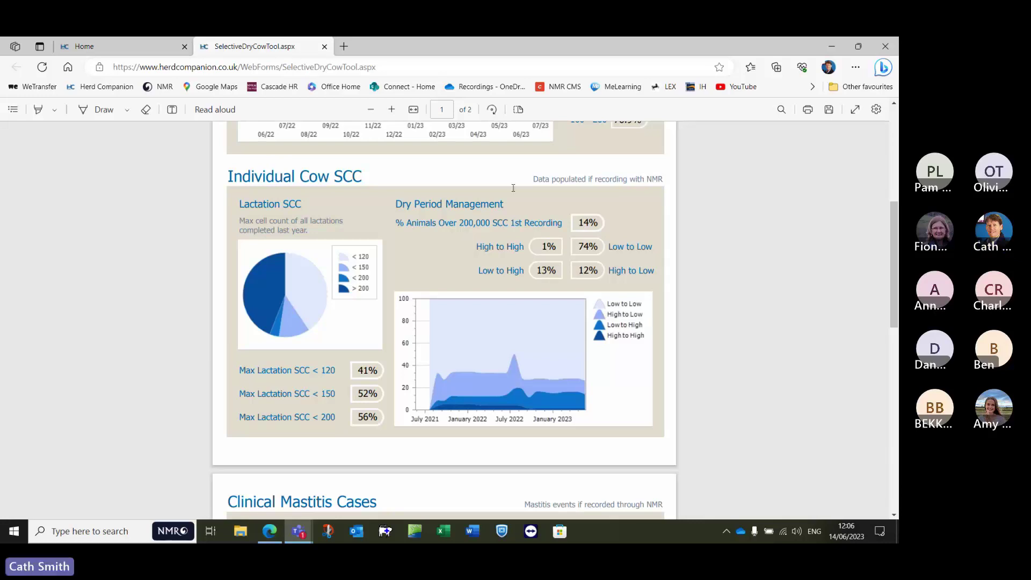
- Move down to Clinical Mastitis Cases: 13 cases this year, 9 per 100 cows
scroll(405, 269, "down", 6)
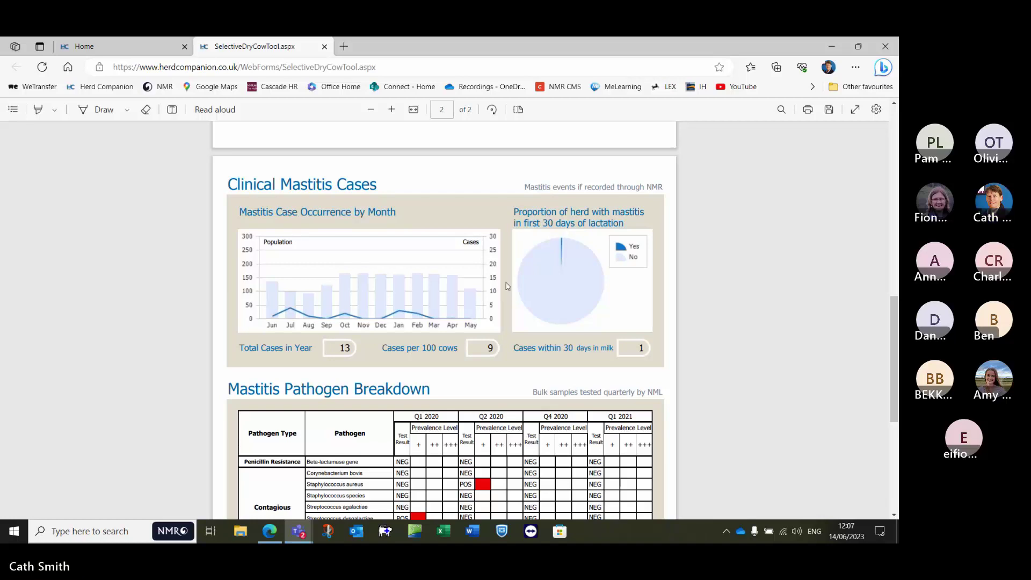
- Move further down page 2 to the Mastitis Pathogen Breakdown table
scroll(505, 285, "down", 5)
scroll(481, 255, "down", 5)
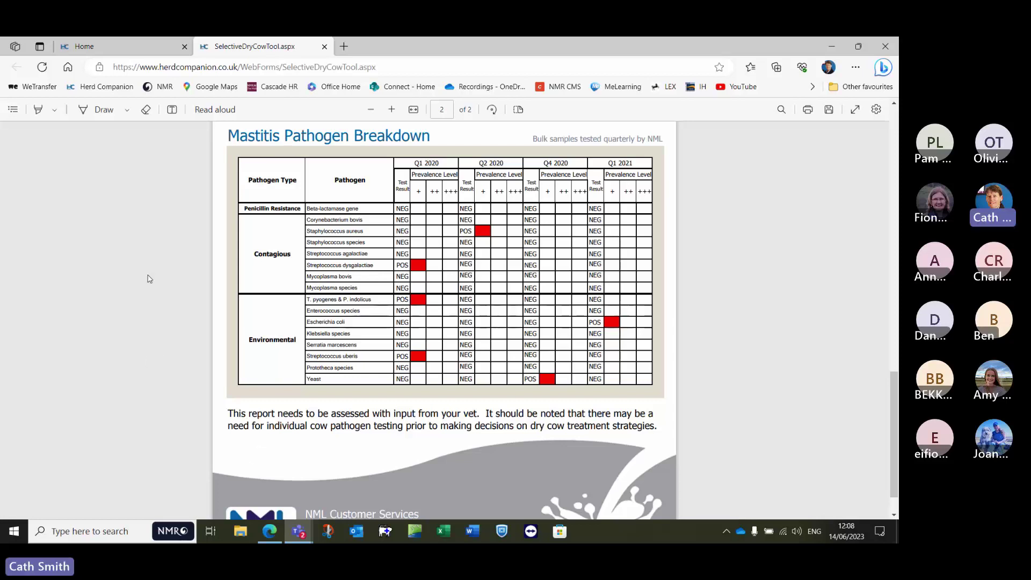
- Go back to the home page and choose Cows To Dry from the reports menu's Action Lists
left_click(97, 48)
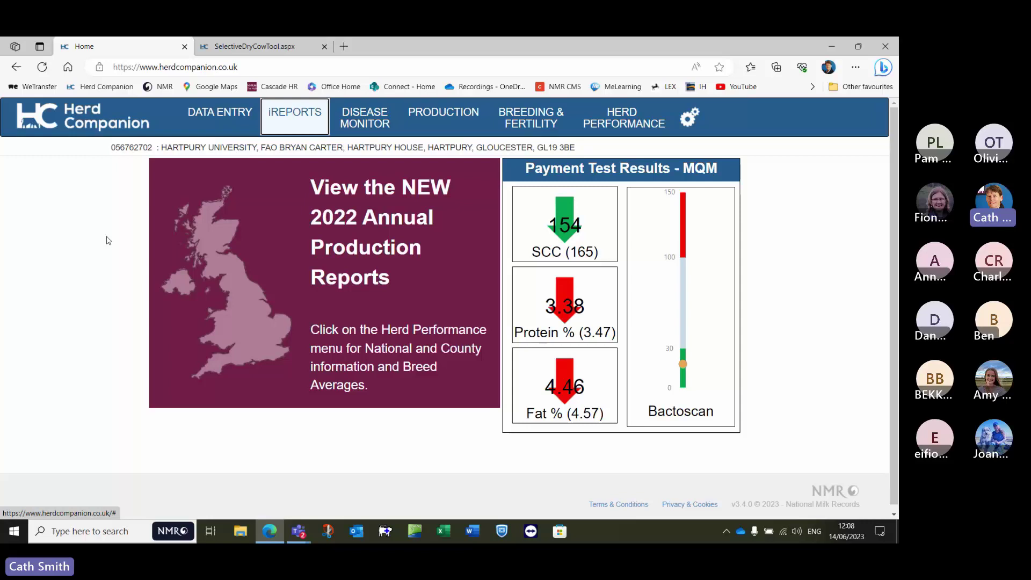
left_click(294, 124)
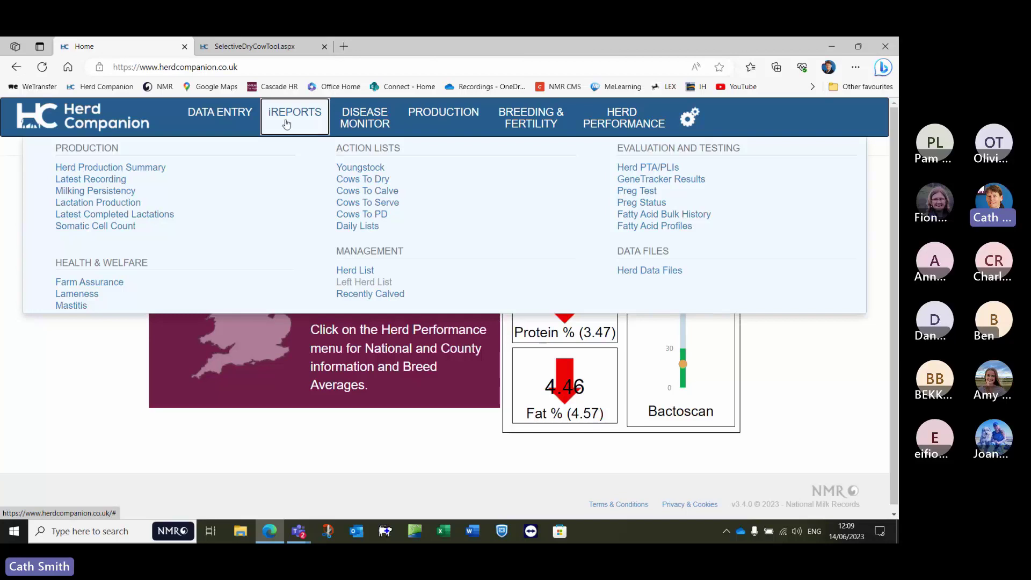
left_click(365, 181)
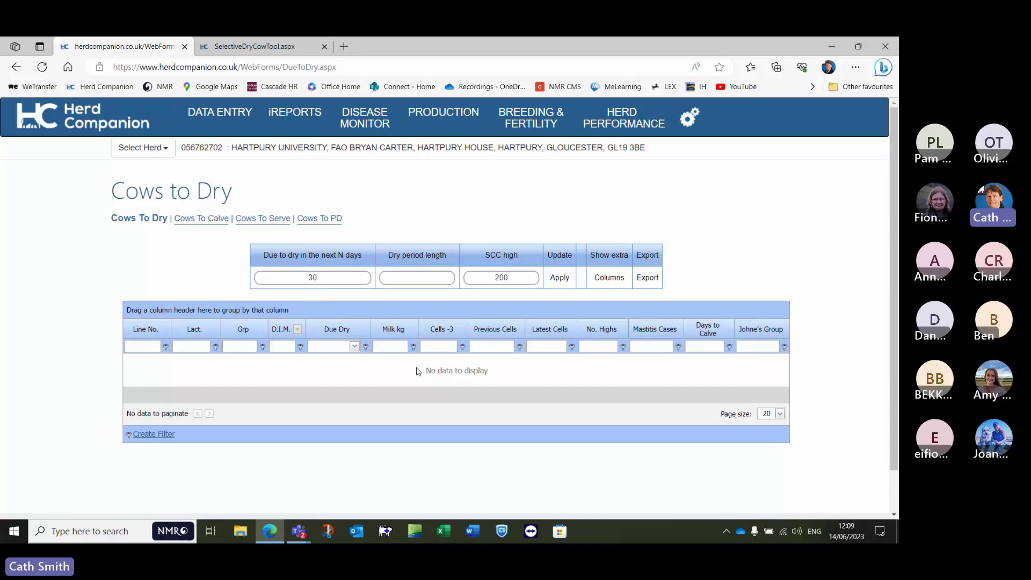
- Set 'Due to dry in the next N days' to 300
left_click(328, 277)
type("0")
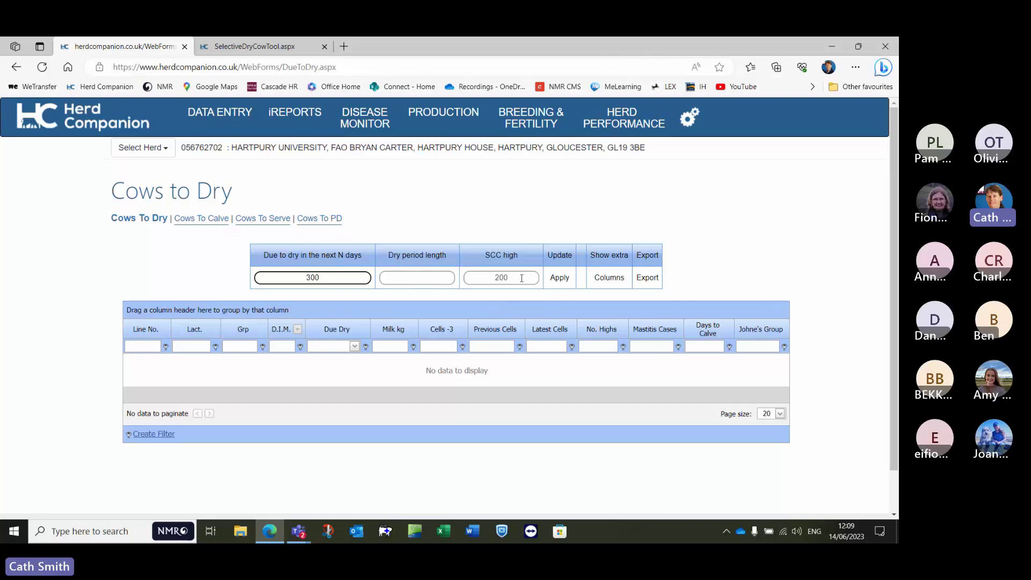
- Apply the 300-day filter and bring the 146-cow grid into view
left_click(559, 280)
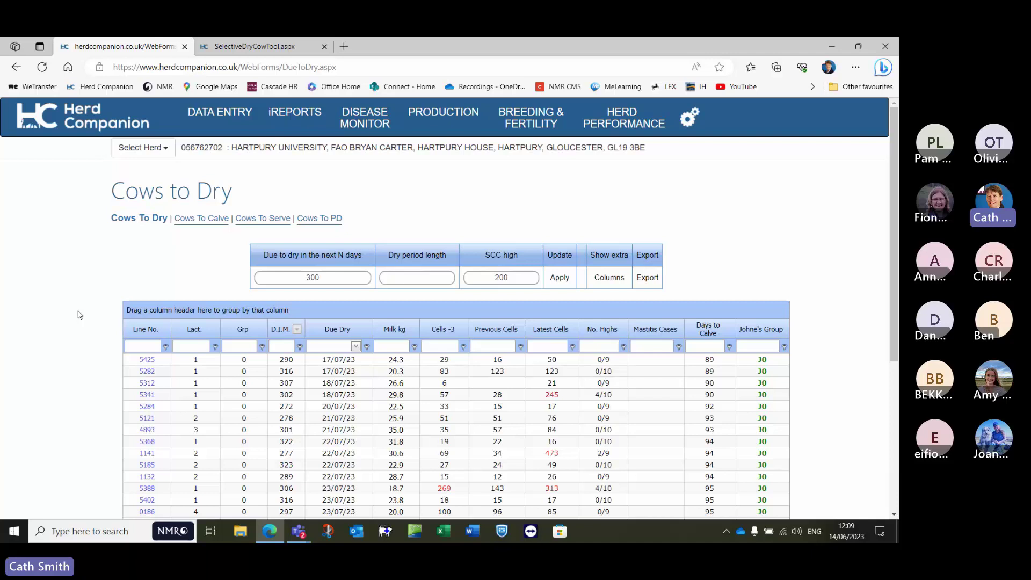
scroll(67, 281, "down", 3)
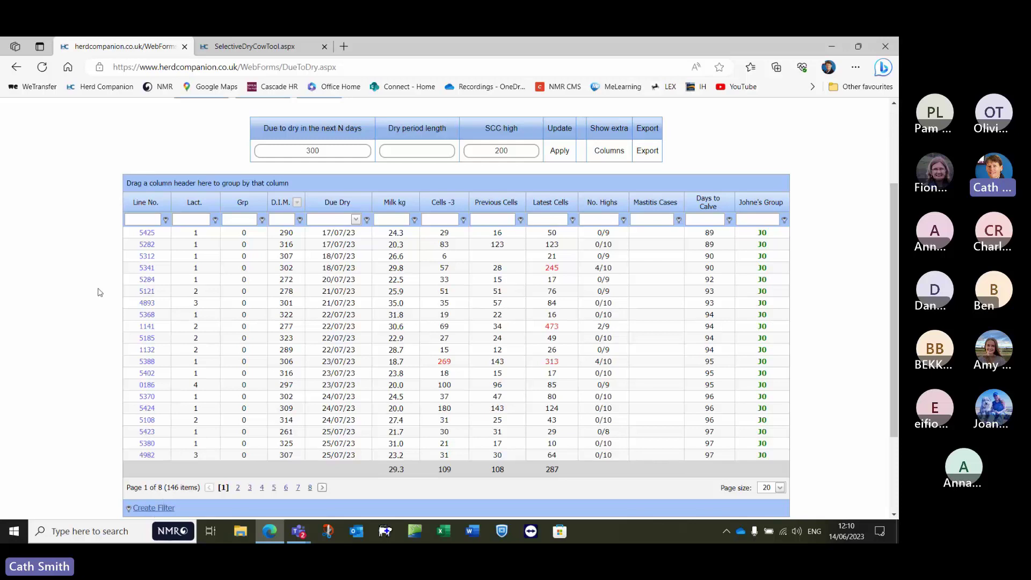
left_click(138, 219)
type("5341")
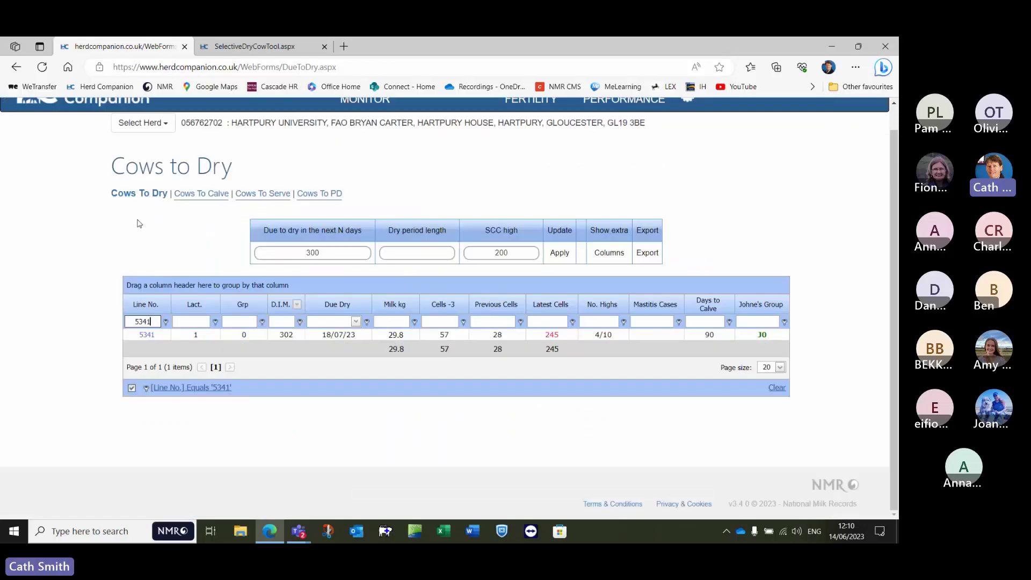
key("BackSpace")
key("BackSpace")
key("BackSpace")
key("BackSpace")
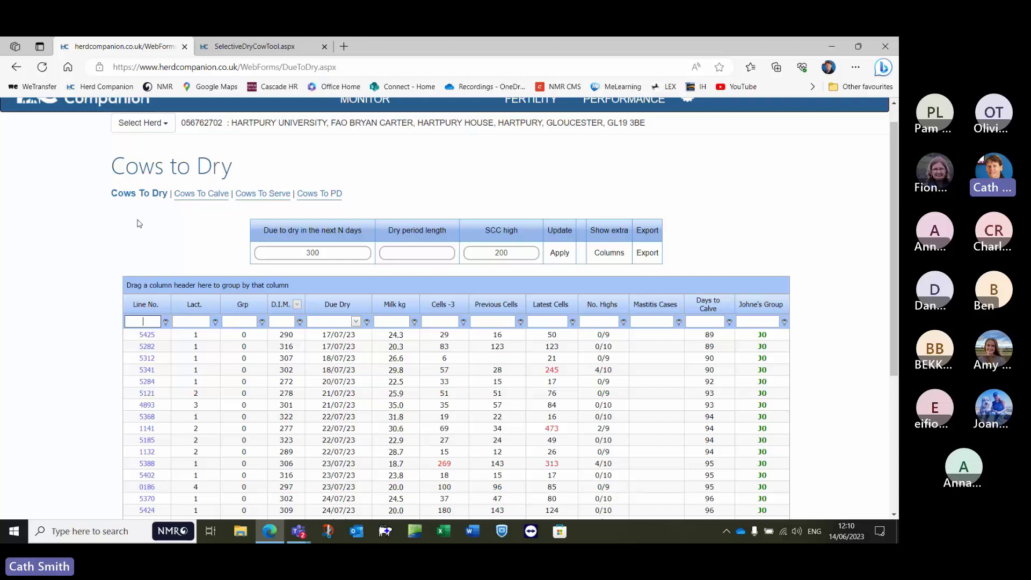
- Sort the grid by Line No. ascending so cow 0003 comes first
scroll(139, 224, "down", 1)
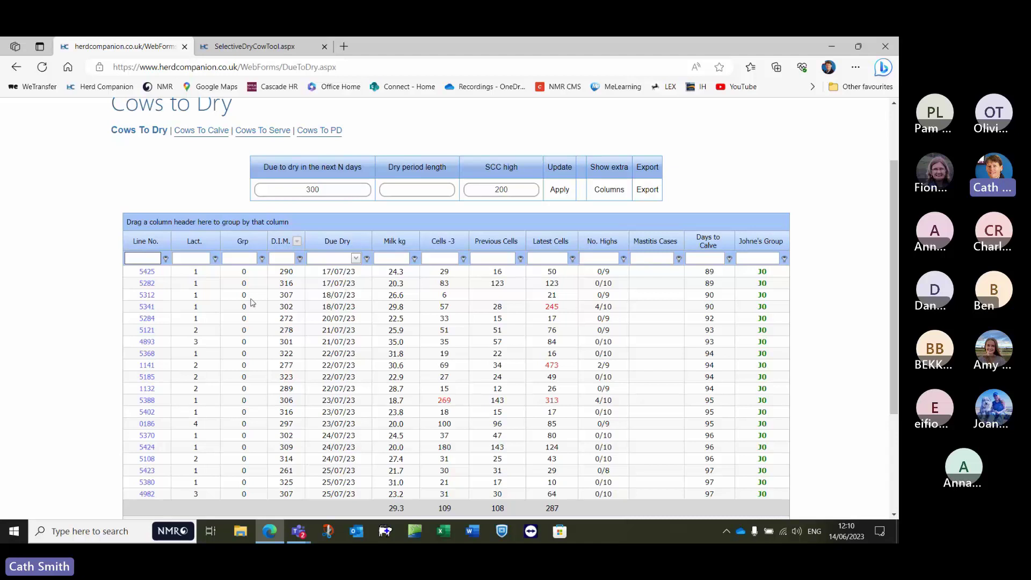
left_click(145, 242)
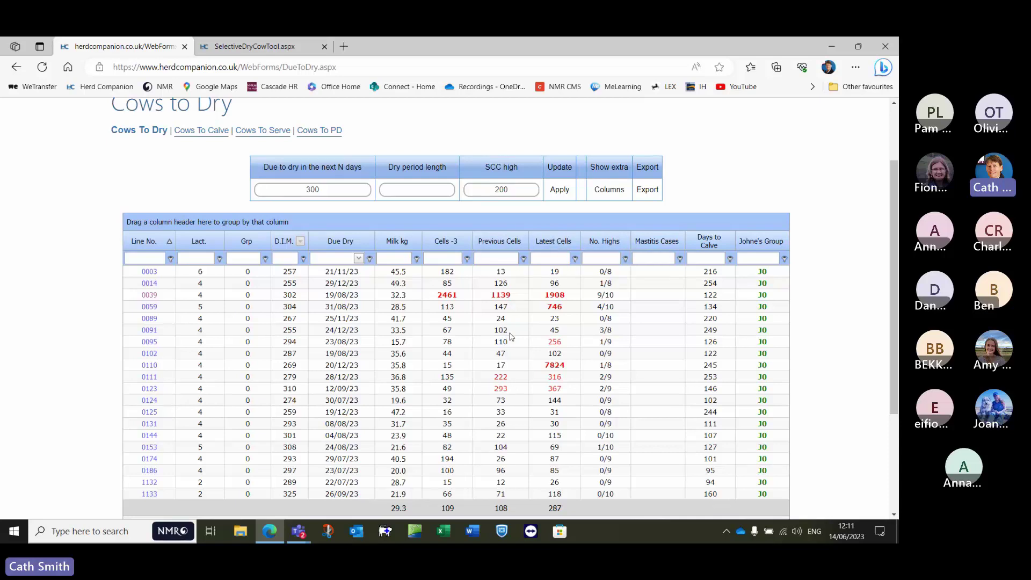
- Set the grid's page size to All to list all 146 cows at once
scroll(511, 335, "down", 1)
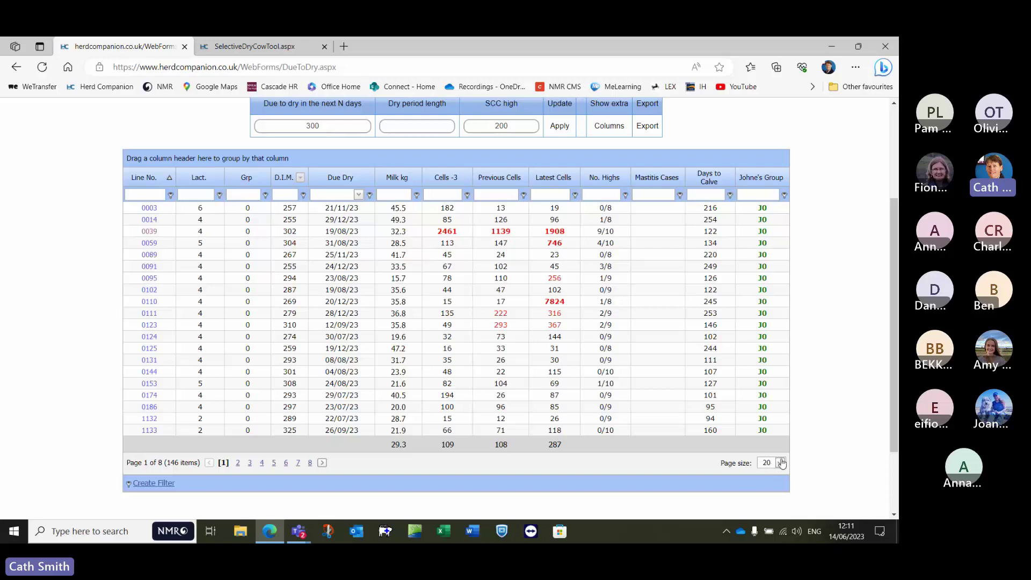
left_click(781, 465)
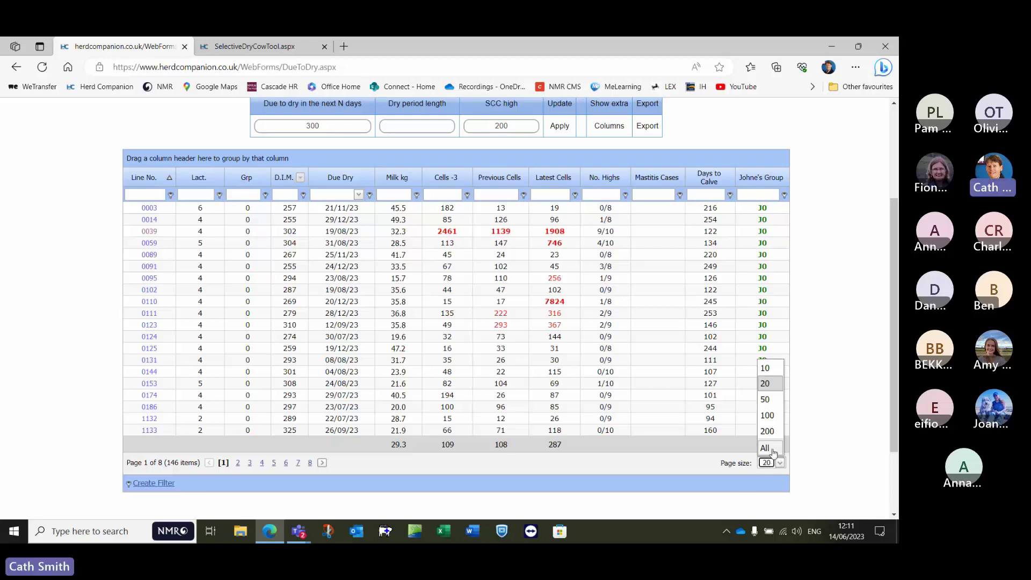
left_click(764, 447)
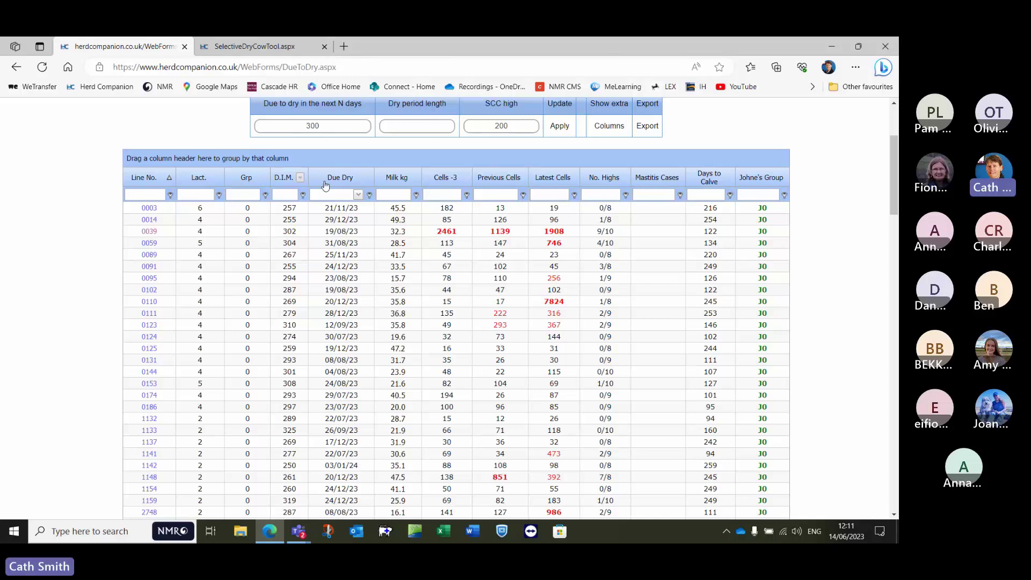
- Sort the grid by Due Dry ascending so cow 5425, due 17/07/23, comes first
left_click(333, 177)
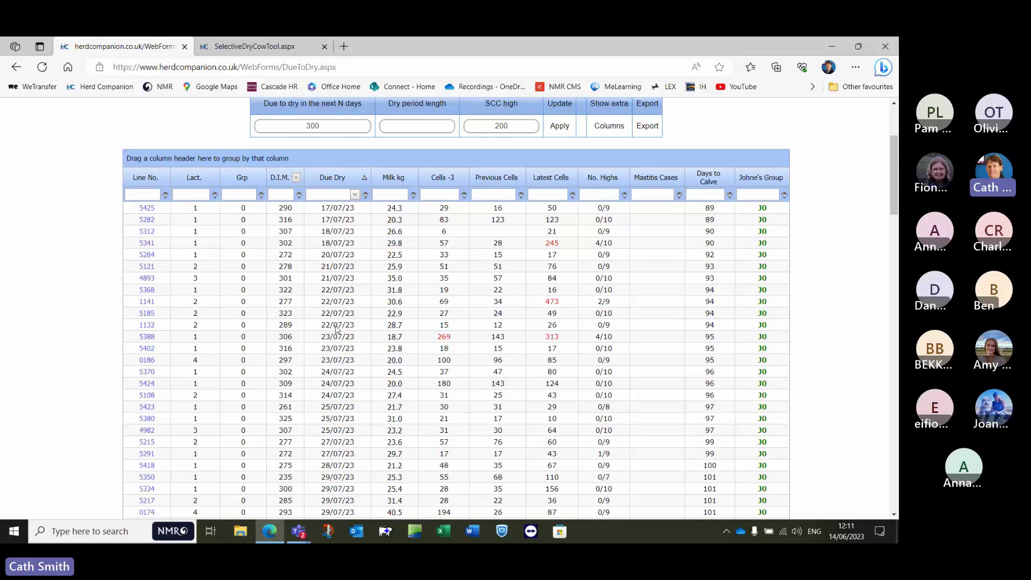
scroll(344, 331, "up", 3)
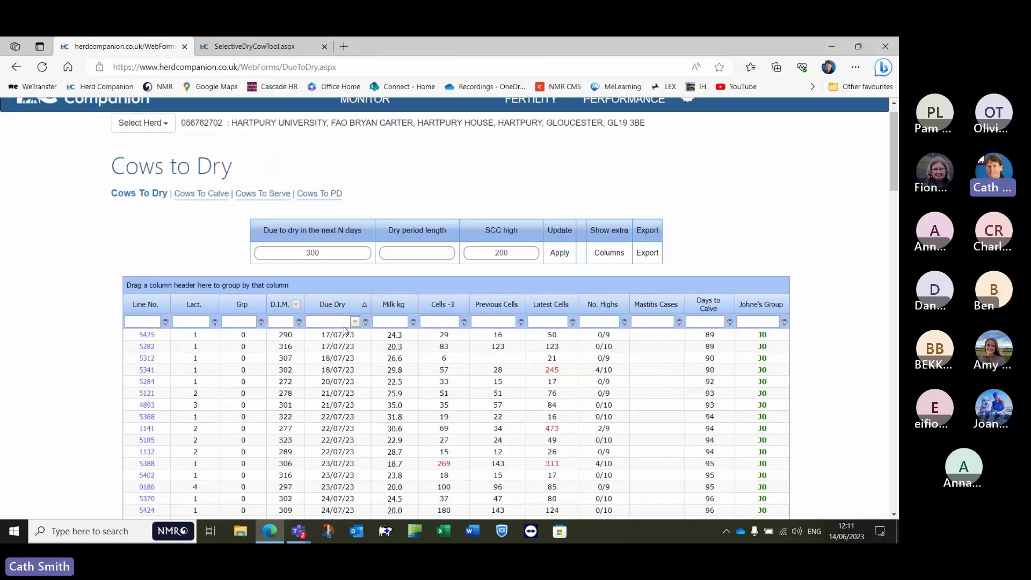
scroll(778, 200, "up", 1)
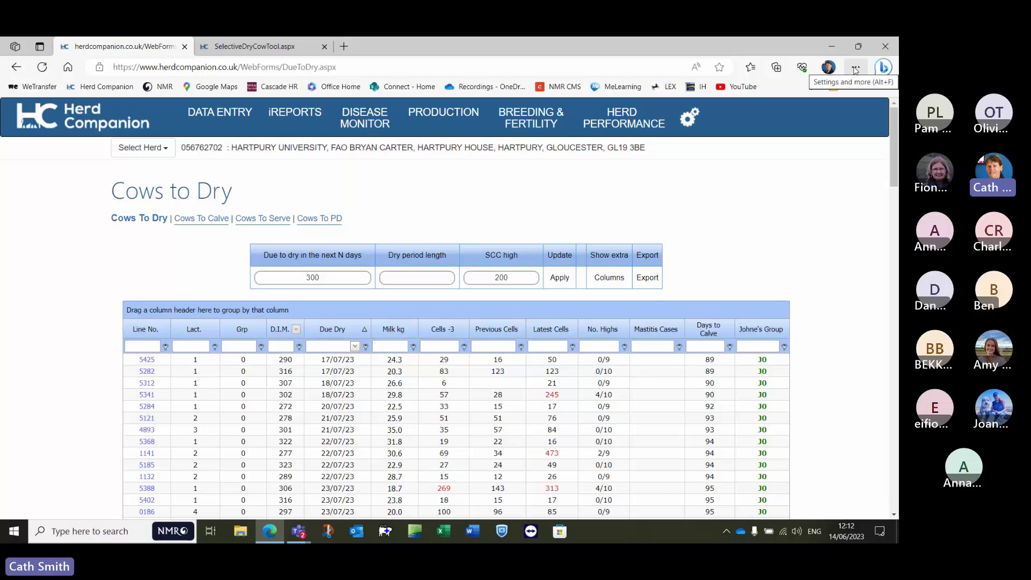
left_click(855, 68)
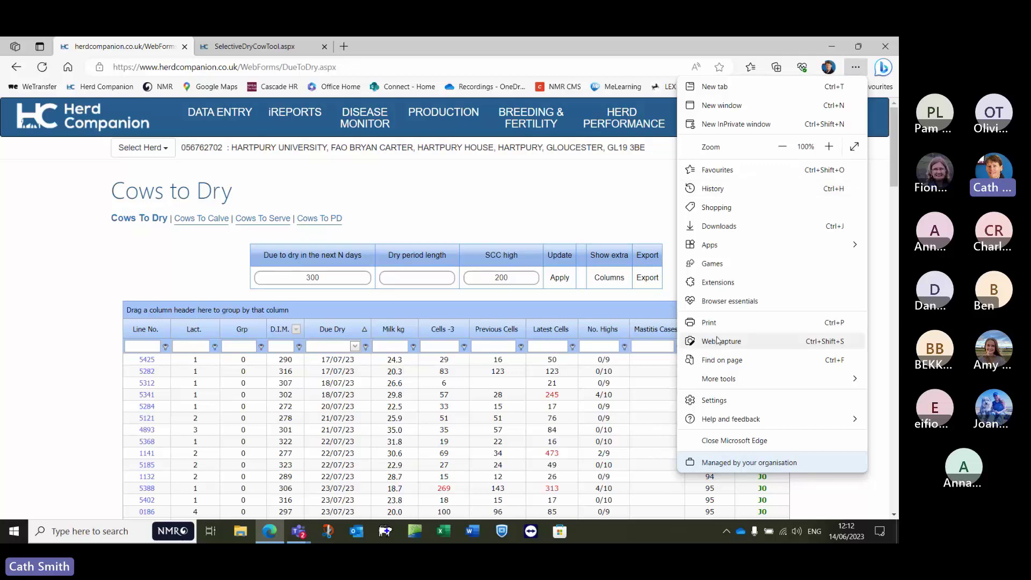
left_click(704, 324)
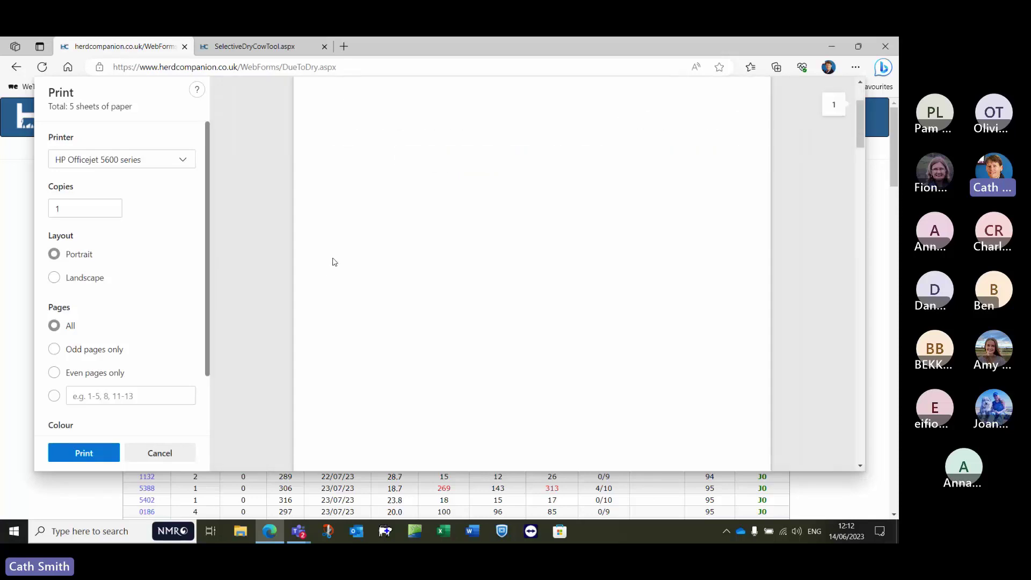
scroll(335, 264, "down", 10)
scroll(331, 260, "down", 9)
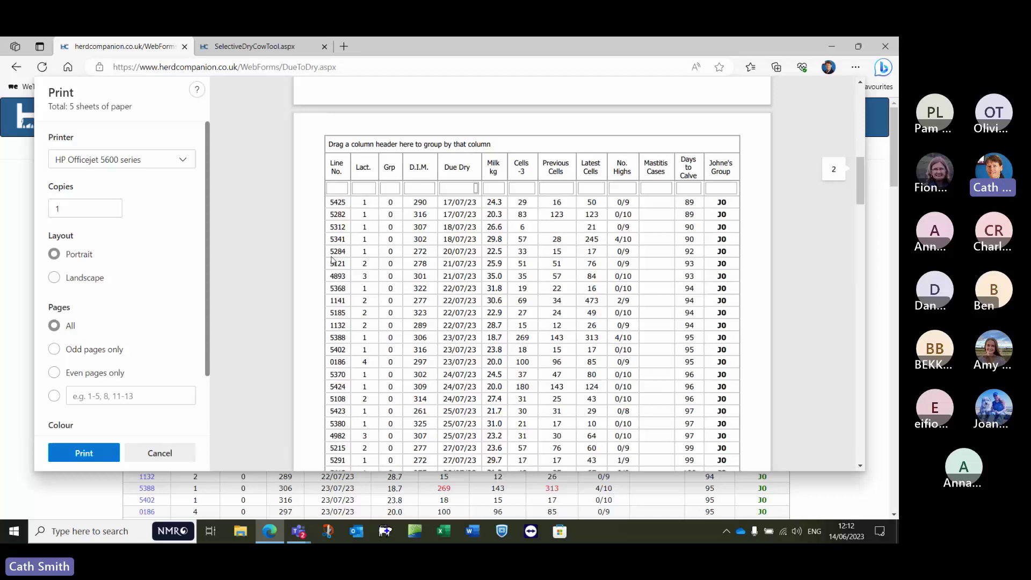
scroll(520, 144, "up", 10)
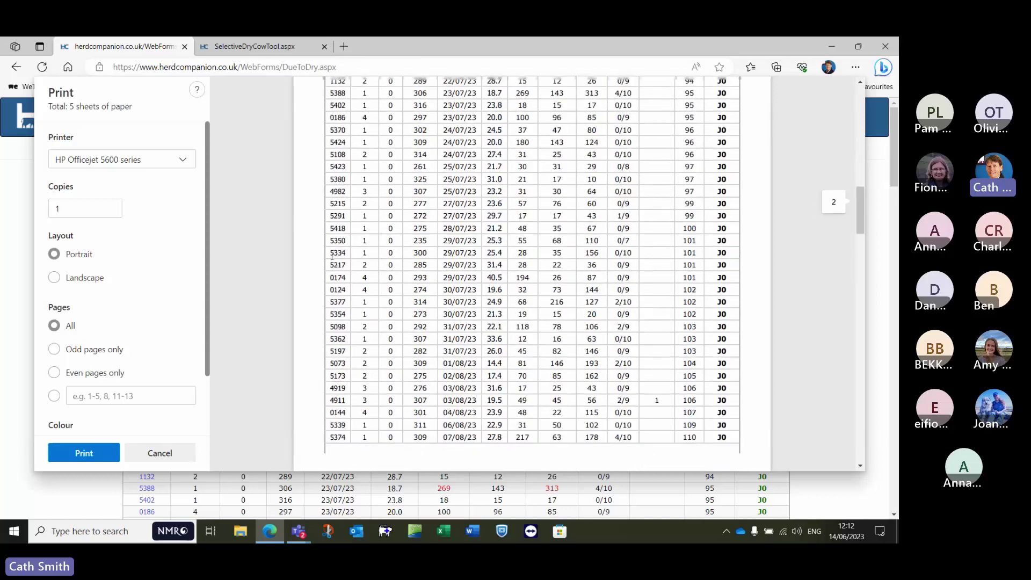
scroll(519, 144, "up", 5)
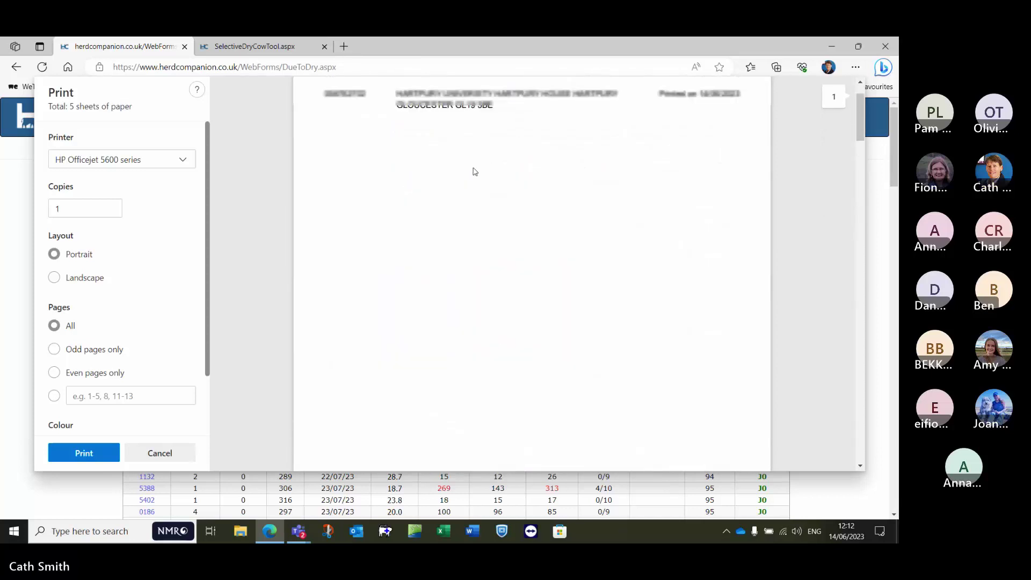
left_click(177, 453)
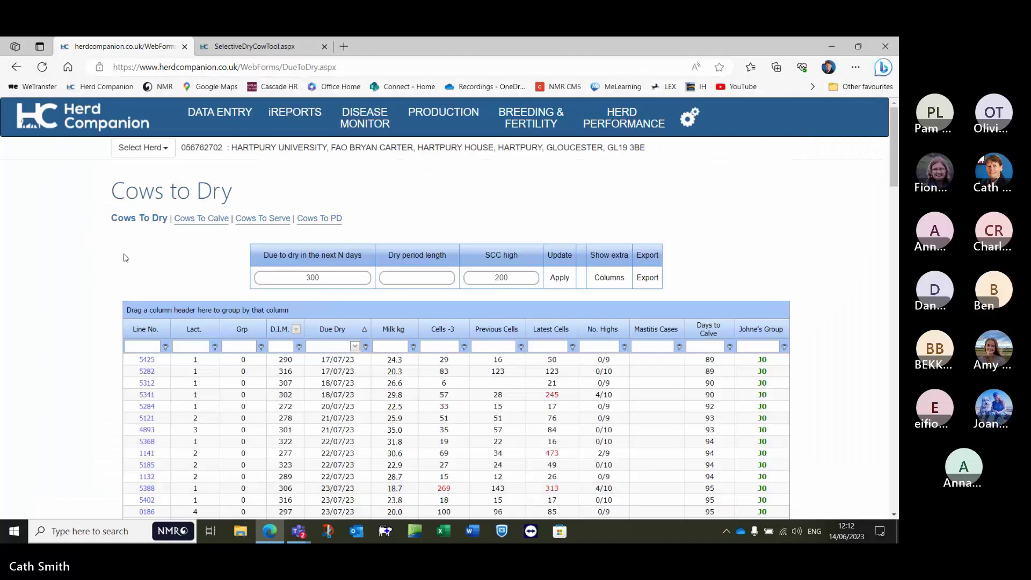
scroll(126, 257, "down", 1)
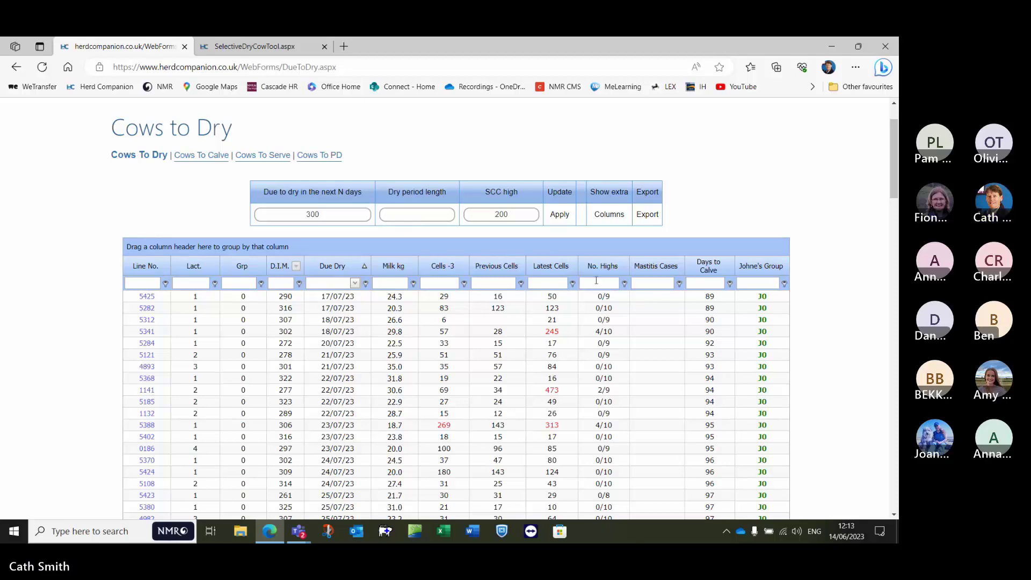
mouse_move(600, 269)
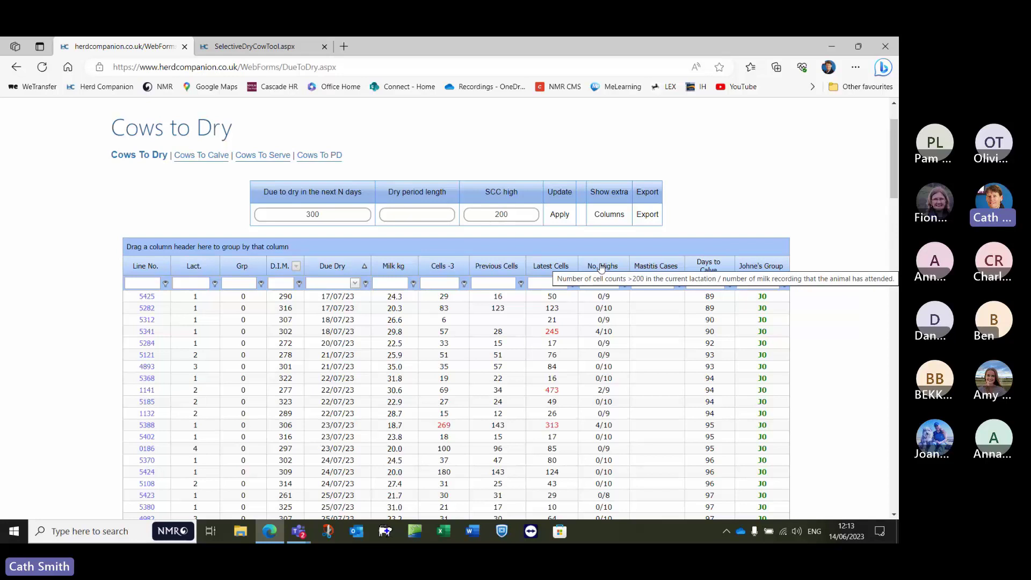
left_click(602, 267)
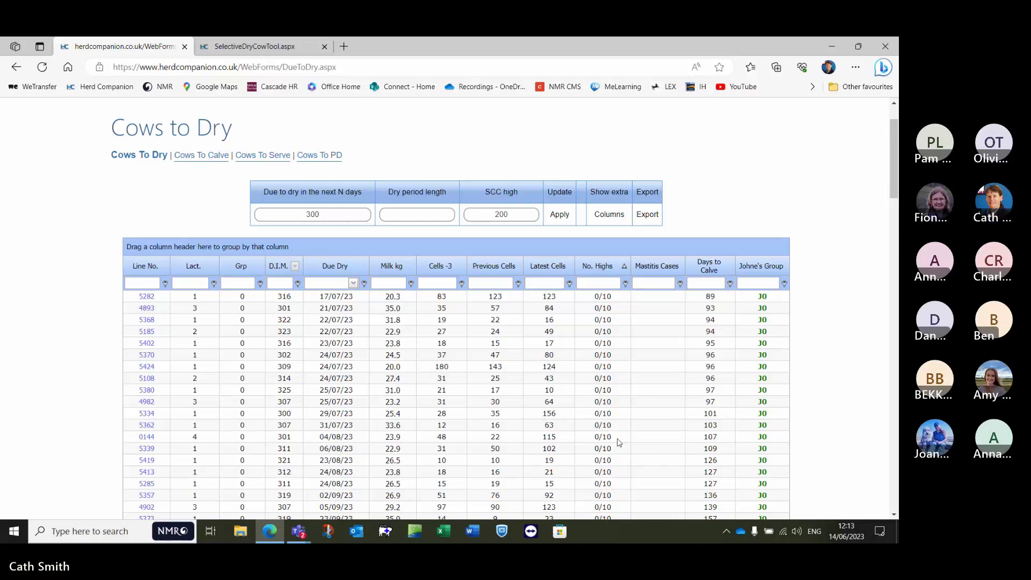
scroll(620, 442, "down", 1)
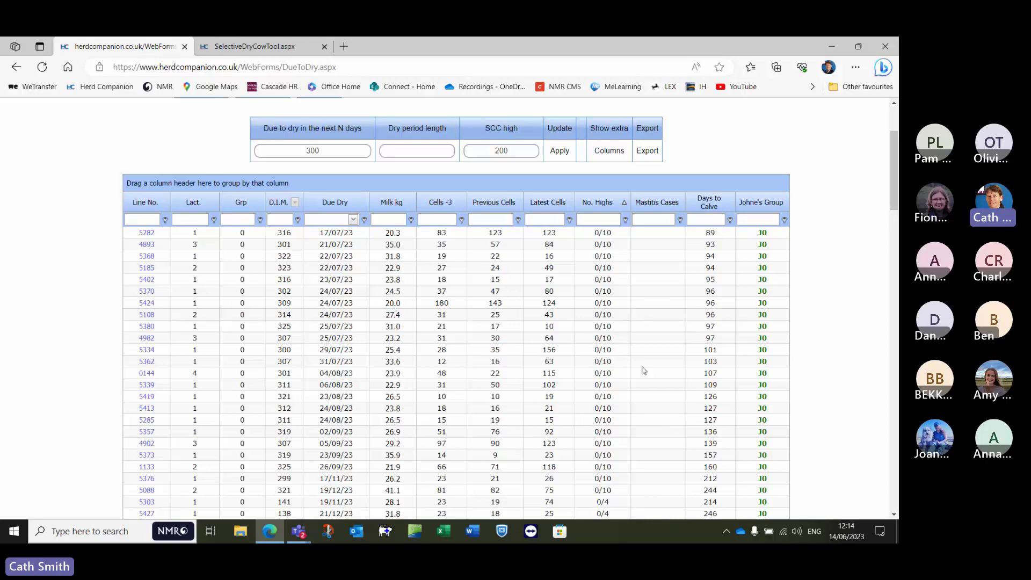
scroll(642, 411, "down", 1)
scroll(642, 411, "down", 1)
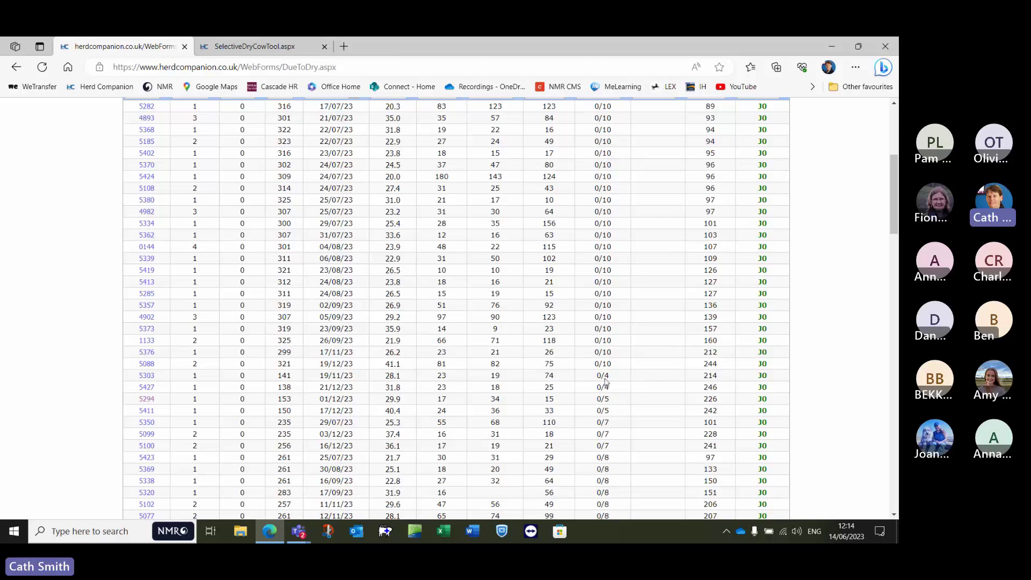
scroll(612, 365, "down", 1)
scroll(618, 344, "down", 1)
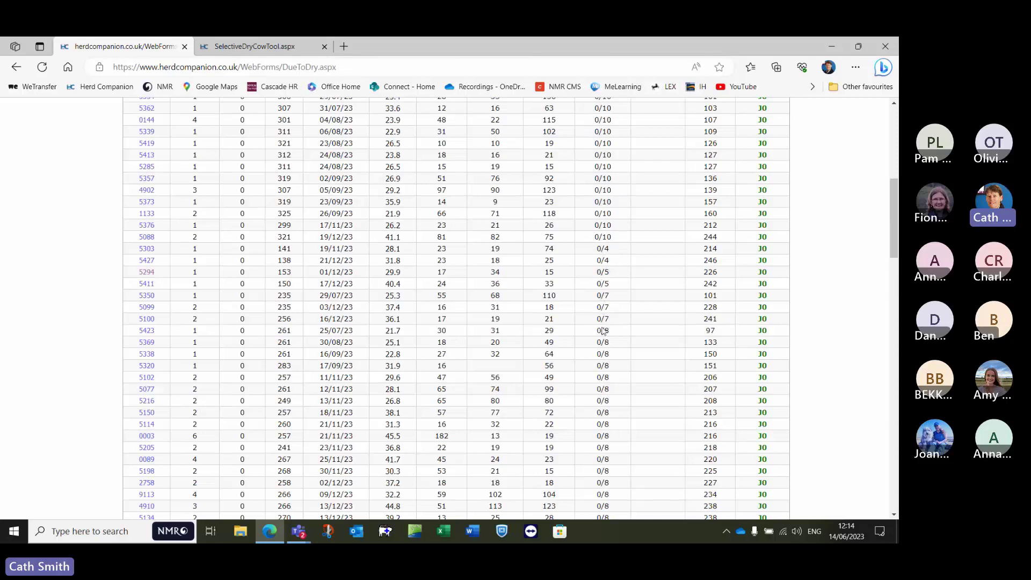
scroll(617, 400, "down", 1)
scroll(617, 400, "down", 6)
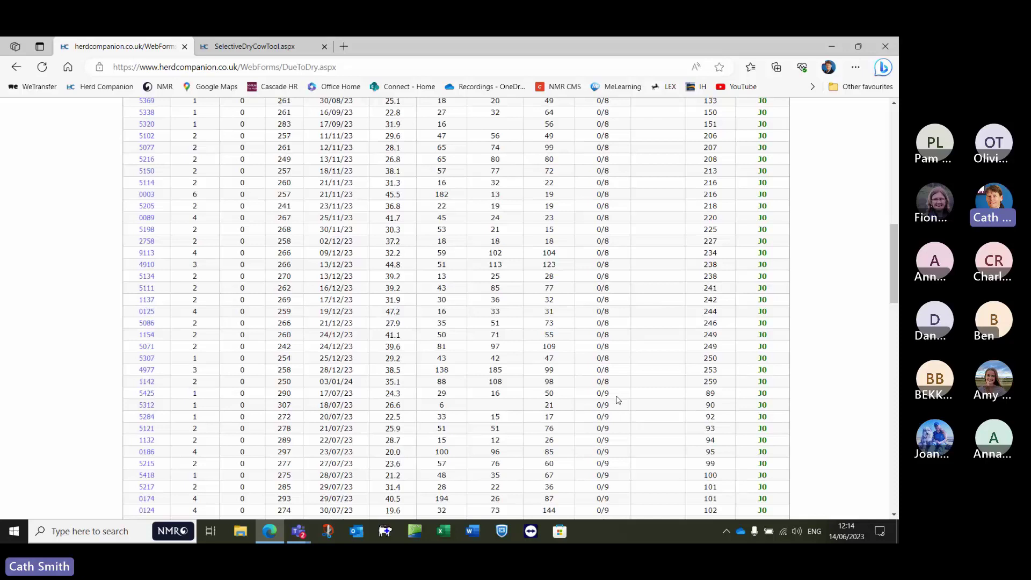
scroll(617, 400, "down", 6)
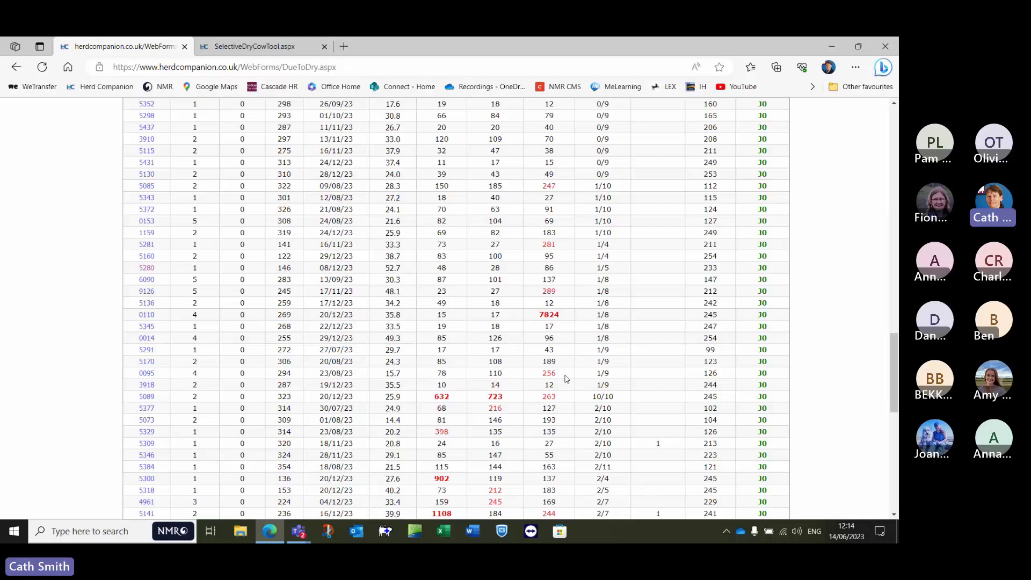
scroll(566, 379, "down", 1)
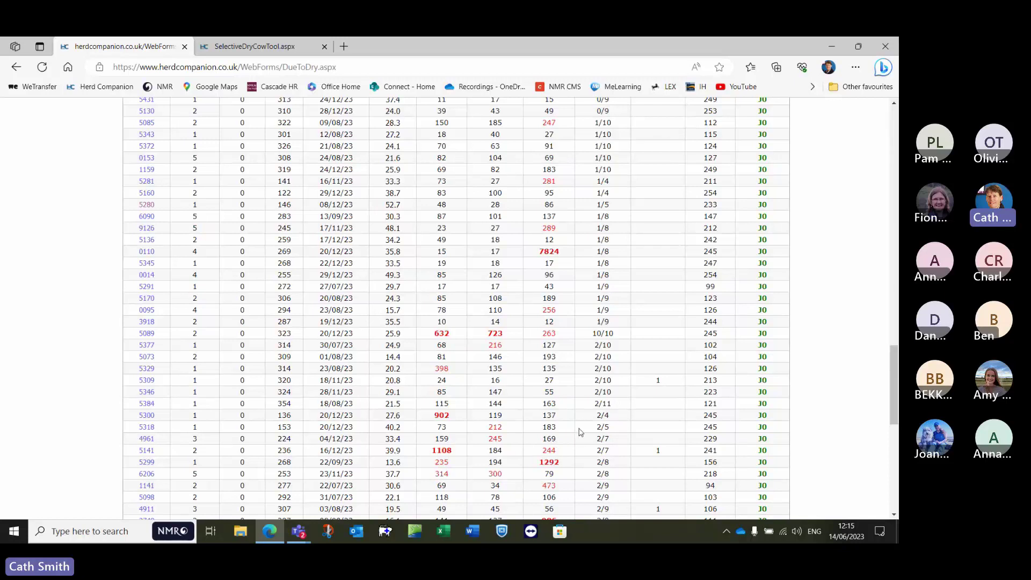
scroll(579, 432, "down", 1)
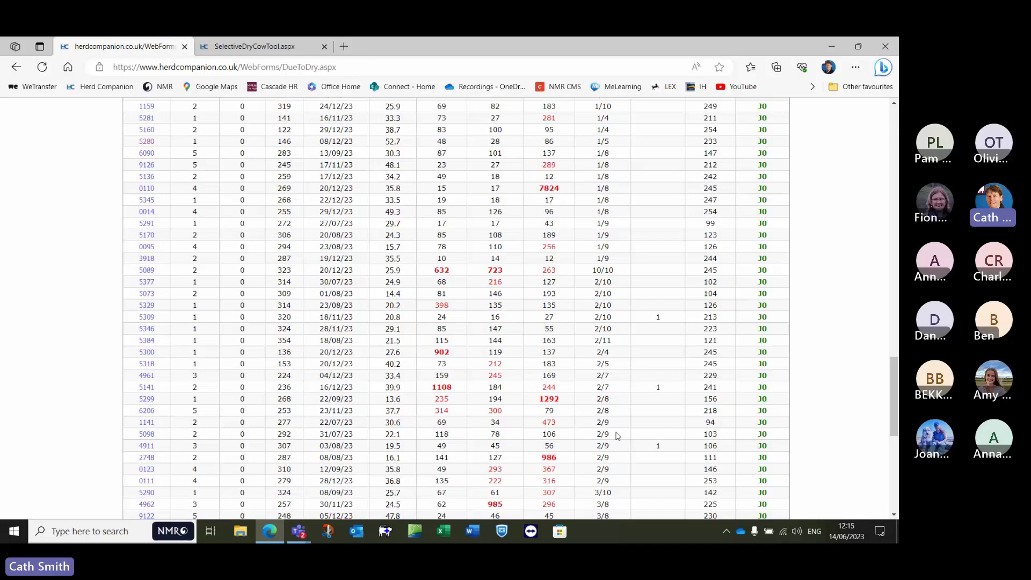
scroll(618, 436, "up", 10)
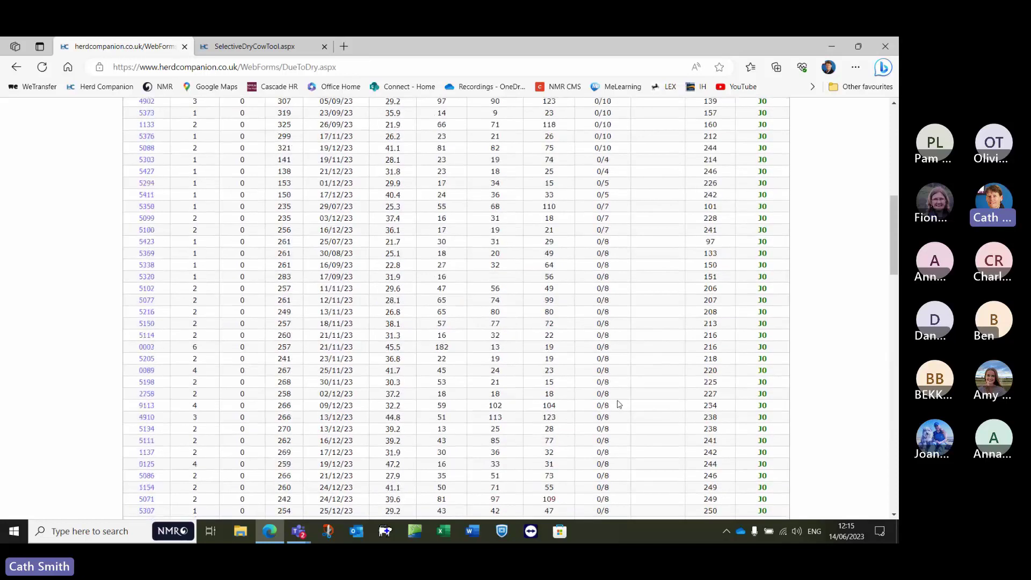
scroll(618, 403, "up", 10)
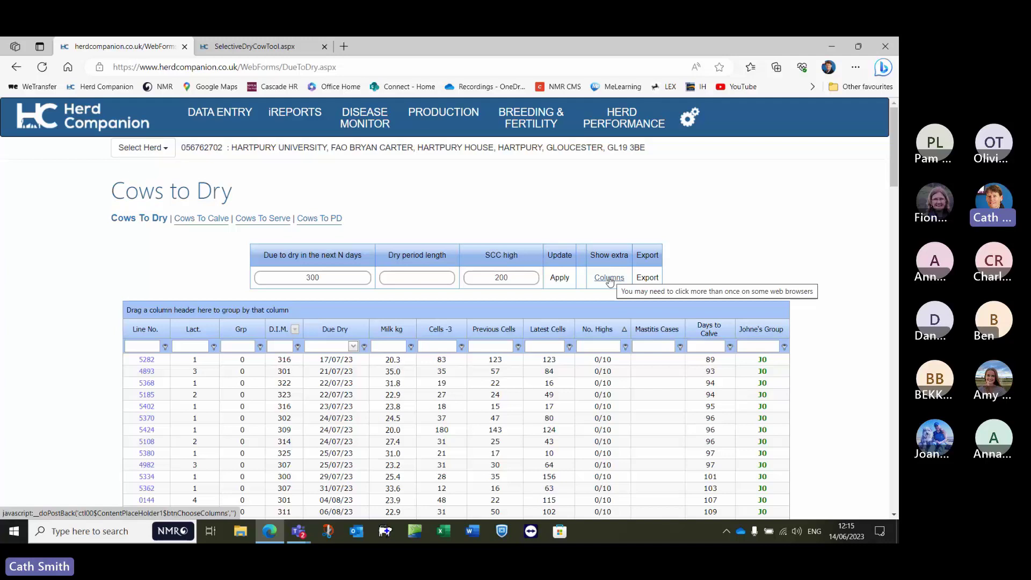
- Insert Days Since High and Days Since Mastitis after No. Highs, and remove the Grp column
left_click(609, 278)
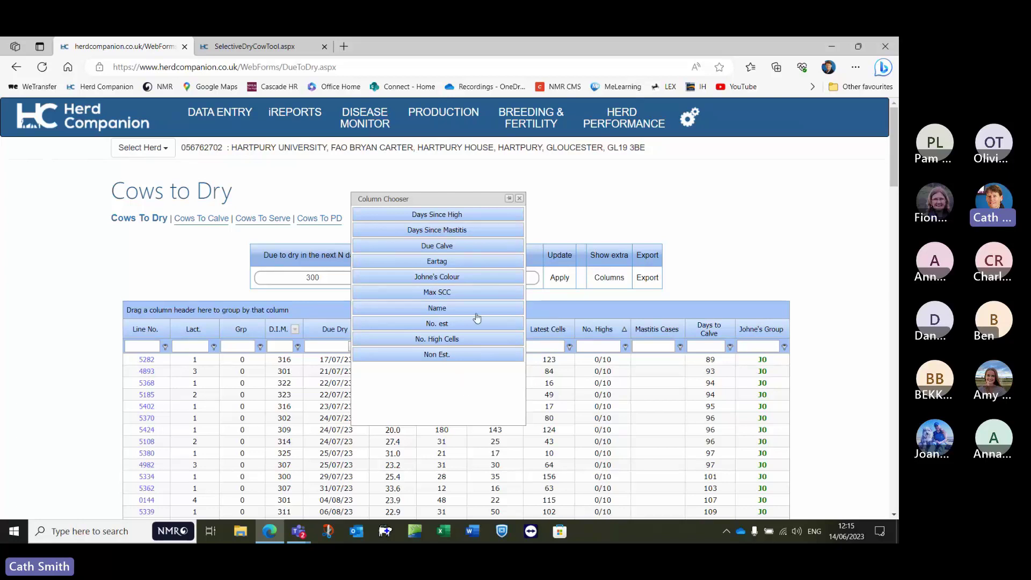
mouse_move(424, 219)
left_click_drag(419, 216, 651, 337)
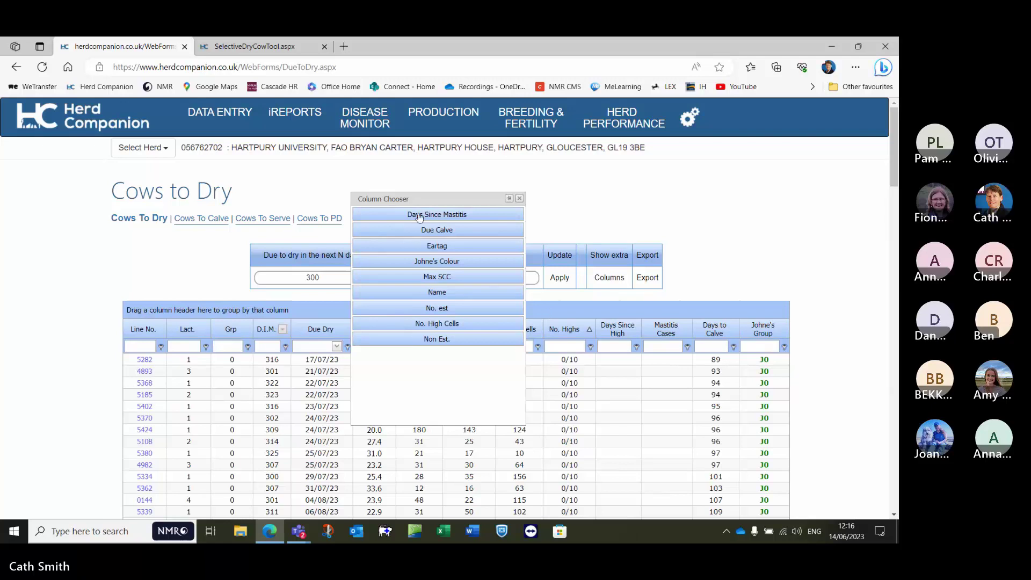
left_click_drag(428, 220, 647, 339)
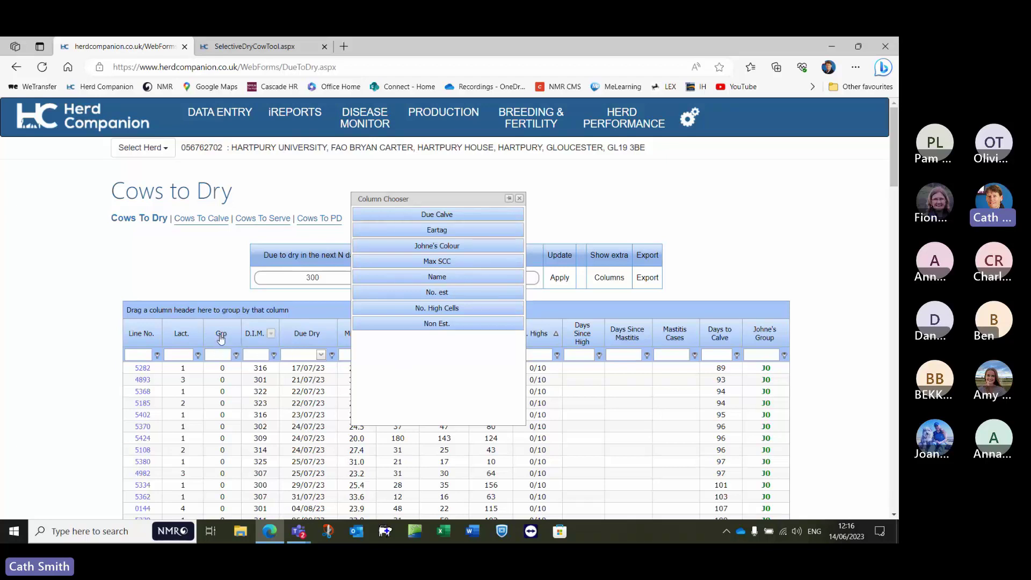
mouse_move(220, 334)
left_mouse_down()
mouse_move(226, 317)
mouse_move(268, 300)
mouse_move(312, 307)
mouse_move(441, 363)
left_mouse_up()
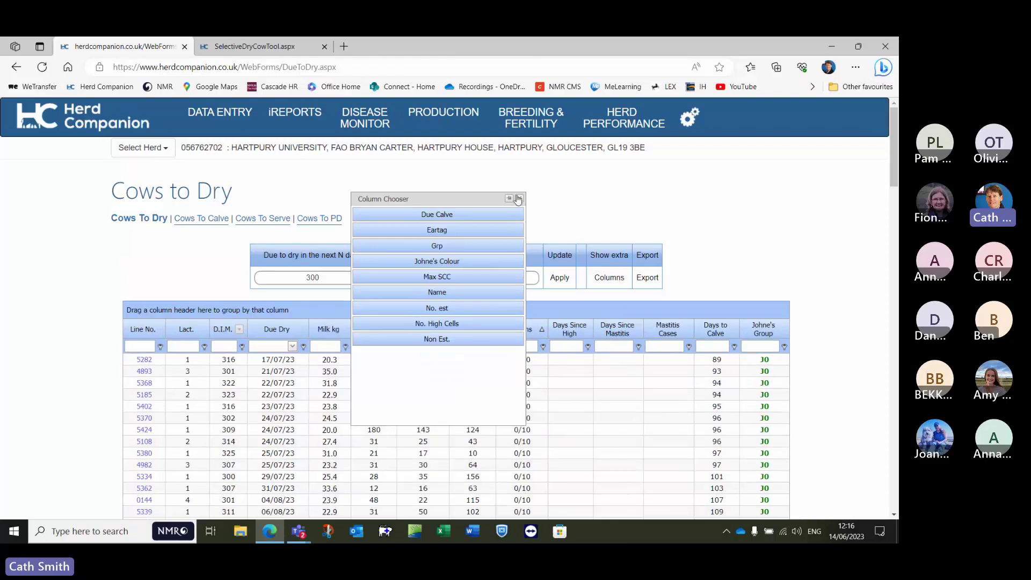
left_click(520, 200)
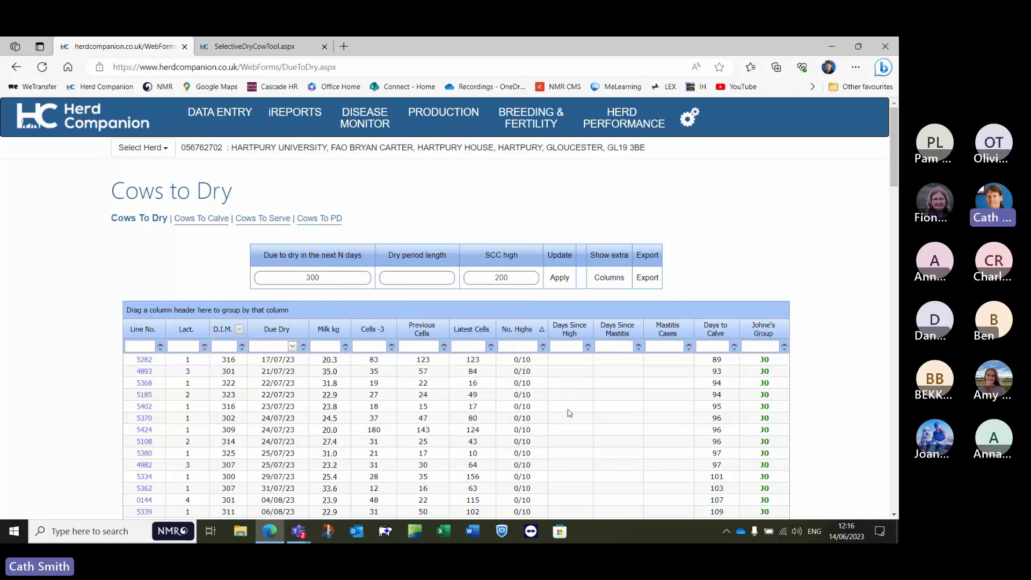
scroll(562, 412, "down", 2)
scroll(561, 412, "down", 8)
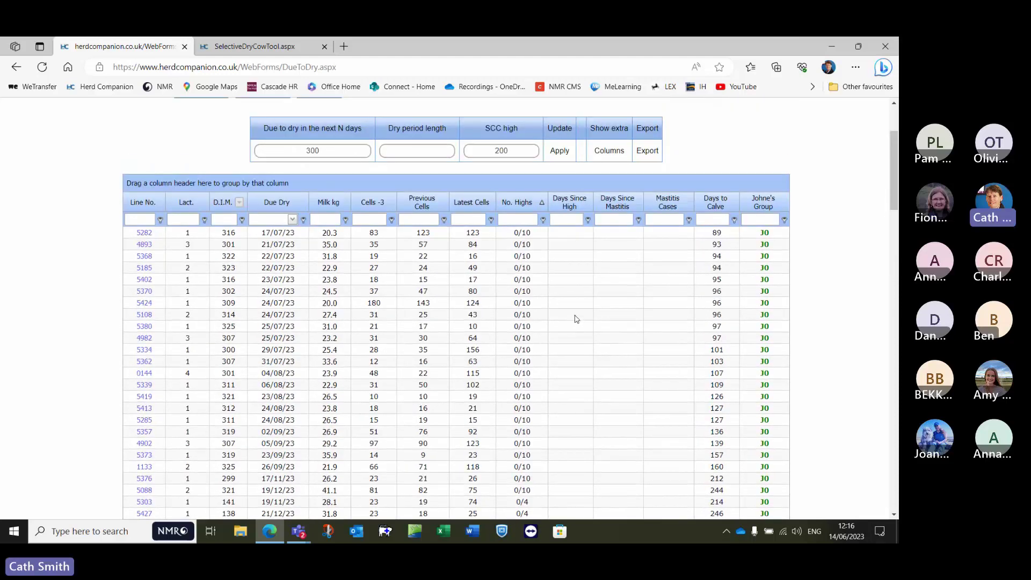
scroll(576, 322, "down", 1)
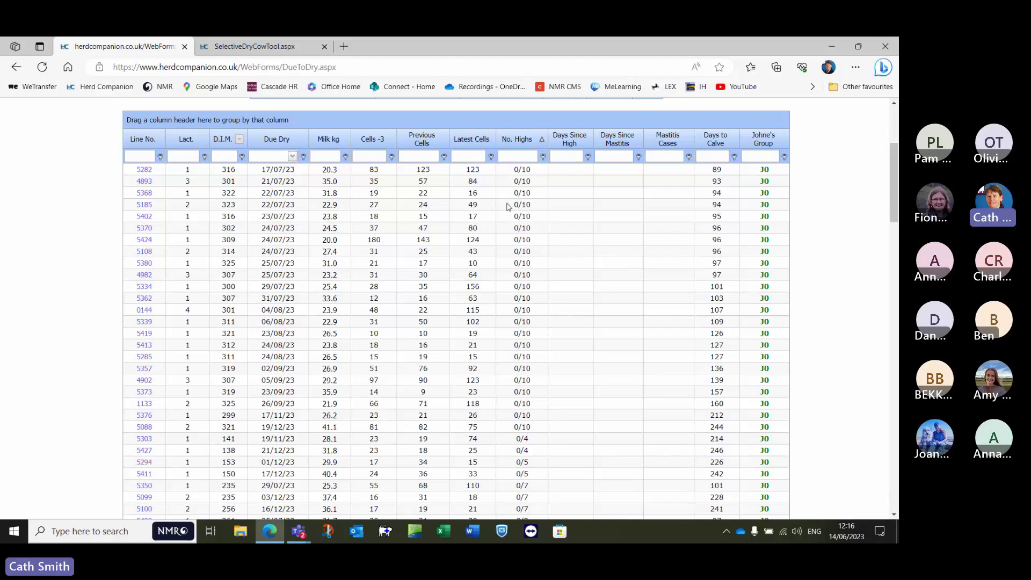
scroll(507, 206, "down", 10)
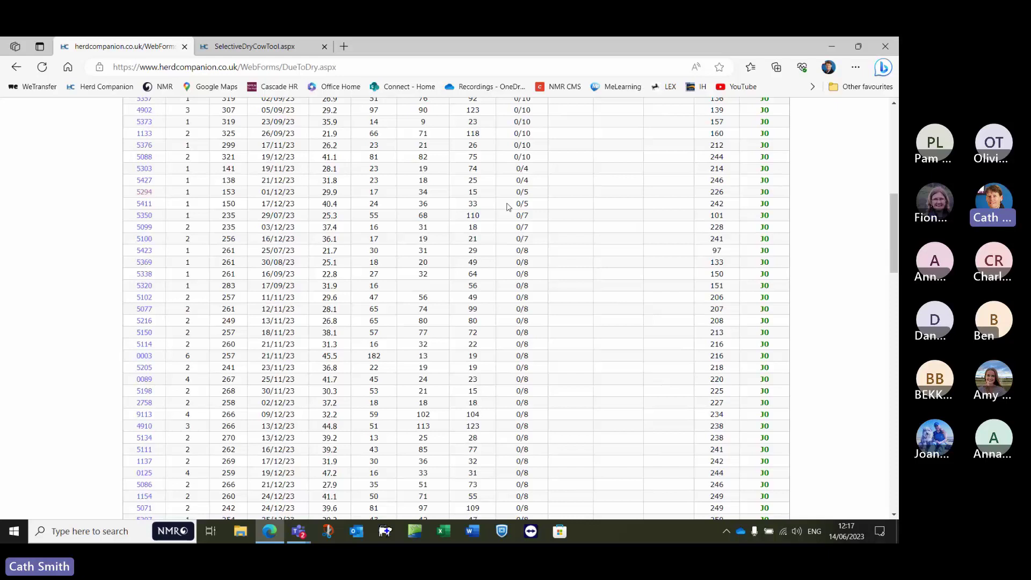
scroll(507, 206, "down", 6)
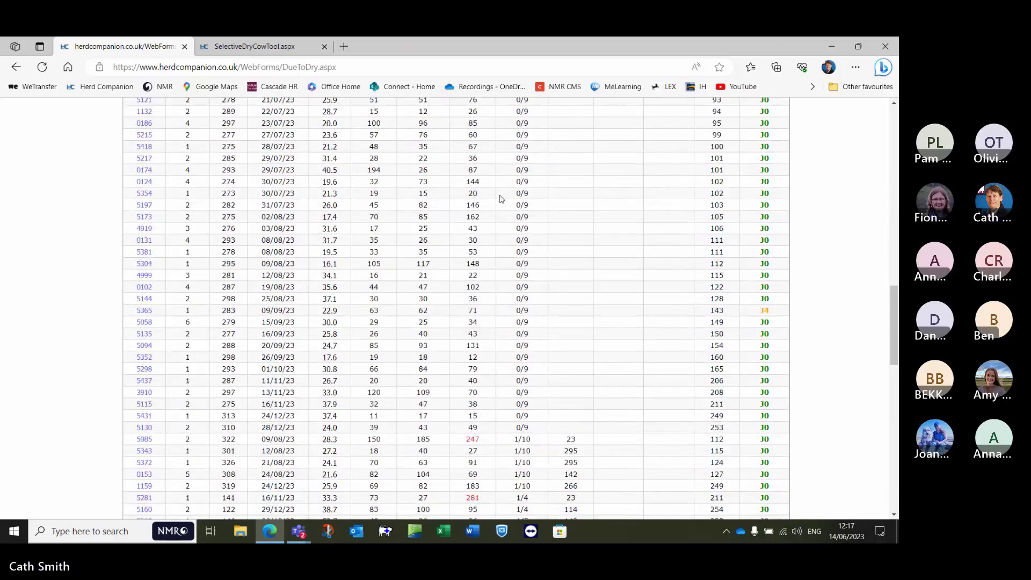
scroll(499, 198, "down", 1)
scroll(498, 197, "down", 1)
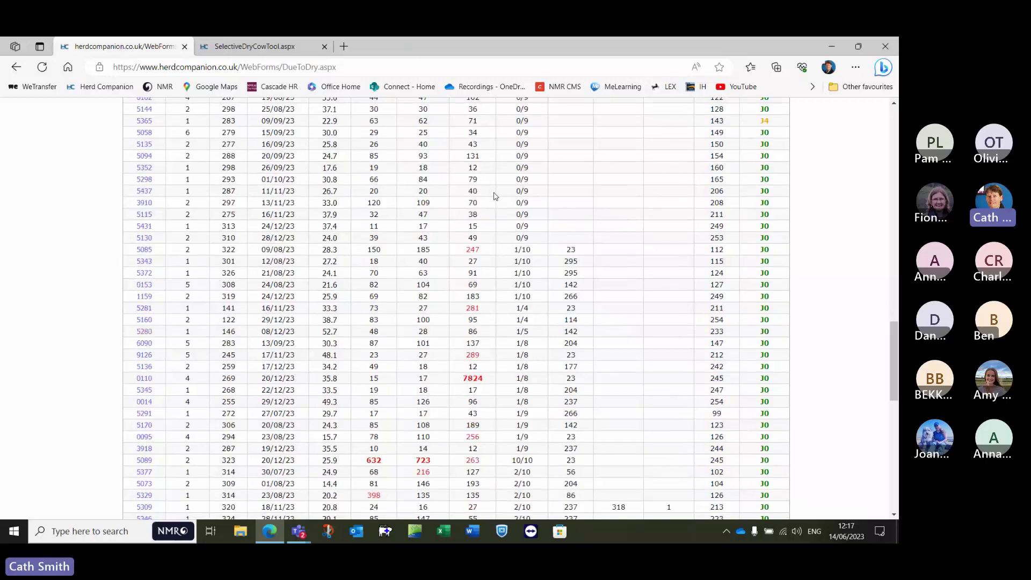
scroll(495, 196, "down", 2)
scroll(492, 191, "up", 15)
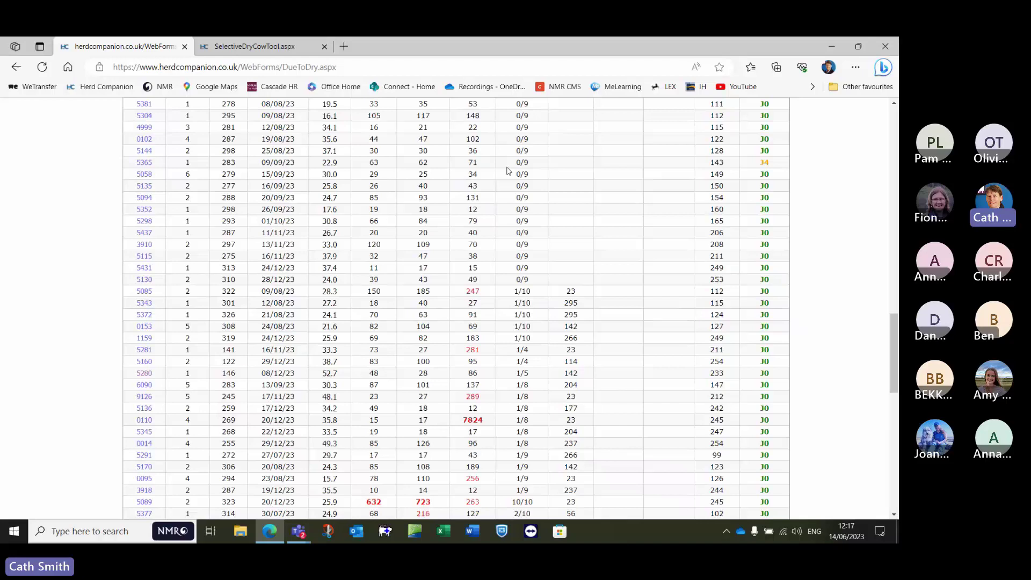
scroll(510, 181, "up", 1)
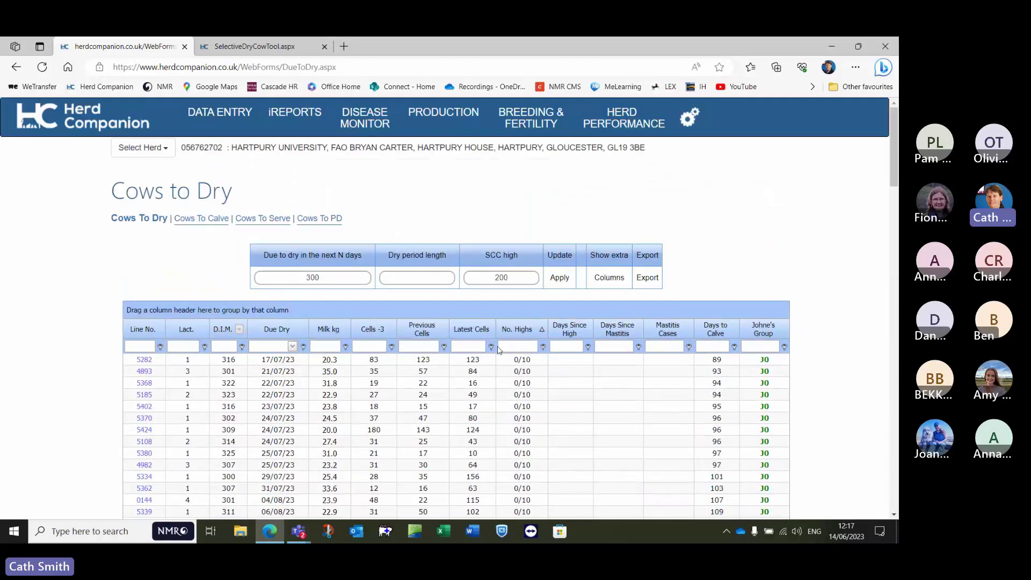
- Filter No. Highs to values beginning with 2/9, leaving six cows, and clear cow 5098's highlighted 237 value
left_click(509, 345)
type("2/9")
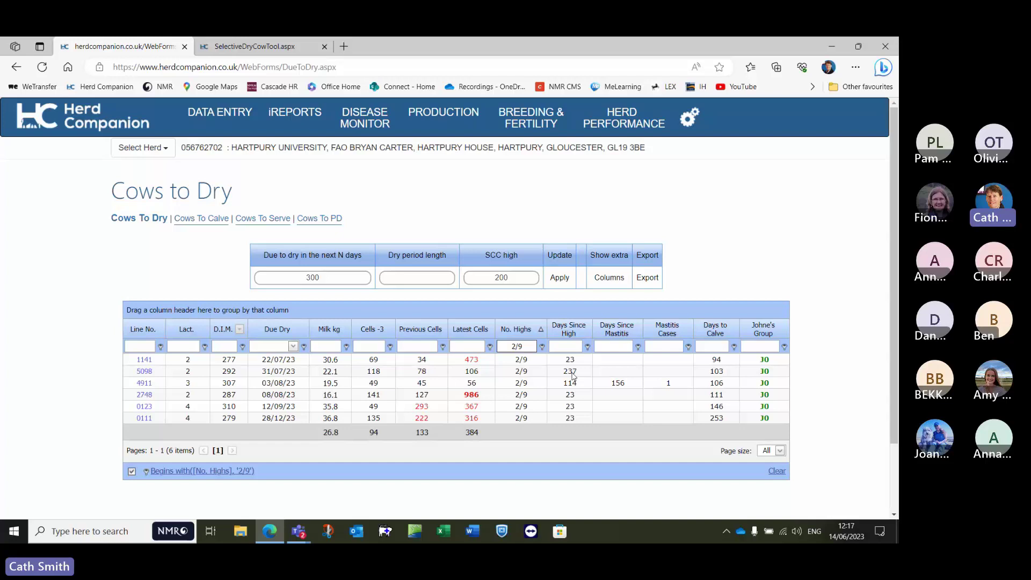
left_click_drag(582, 374, 556, 377)
left_click(750, 223)
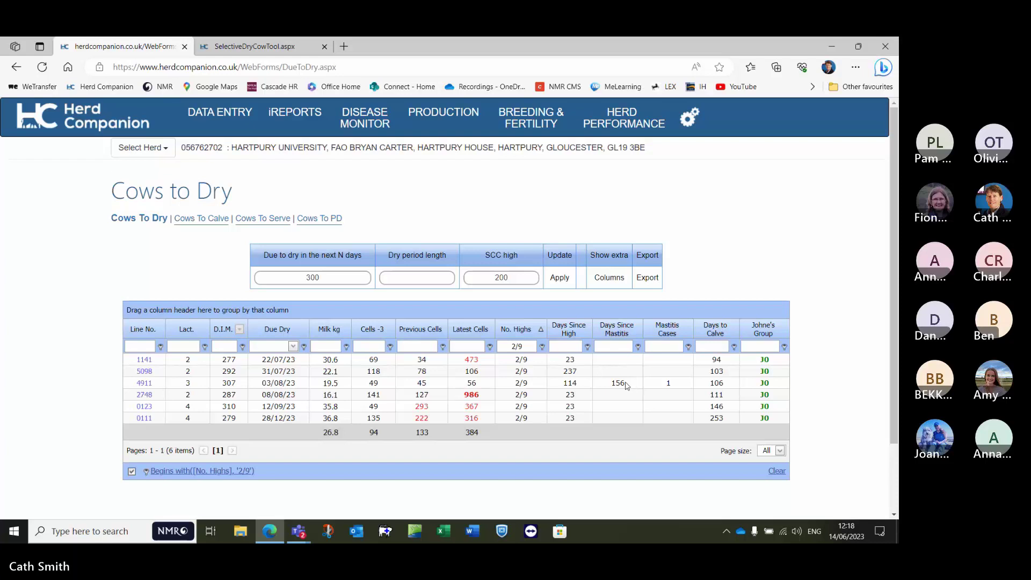
left_click(525, 346)
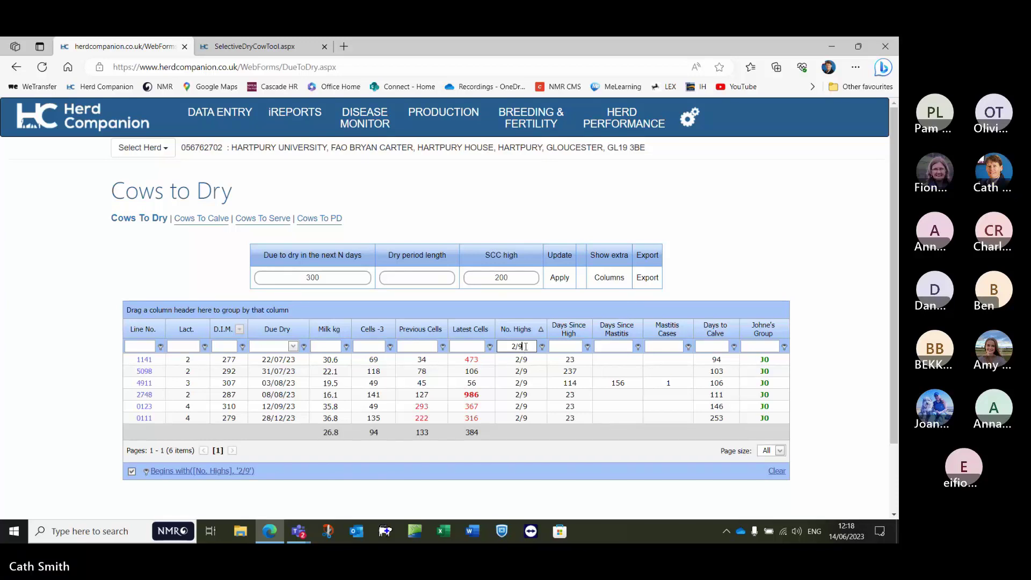
- Delete the 2/9 filter value and scroll through all cows, returning to 5282 at the top
key("BackSpace")
key("BackSpace")
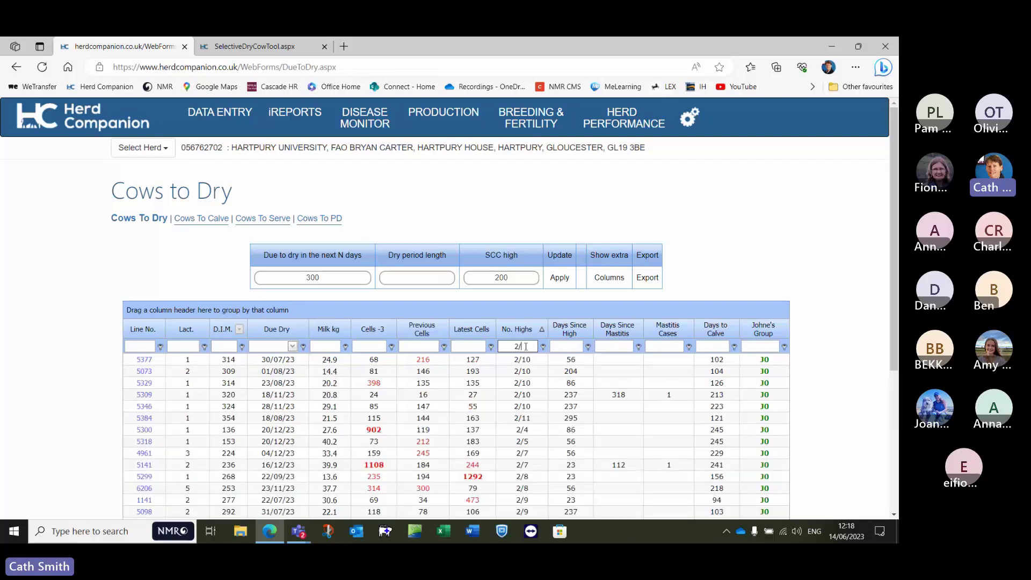
key("BackSpace")
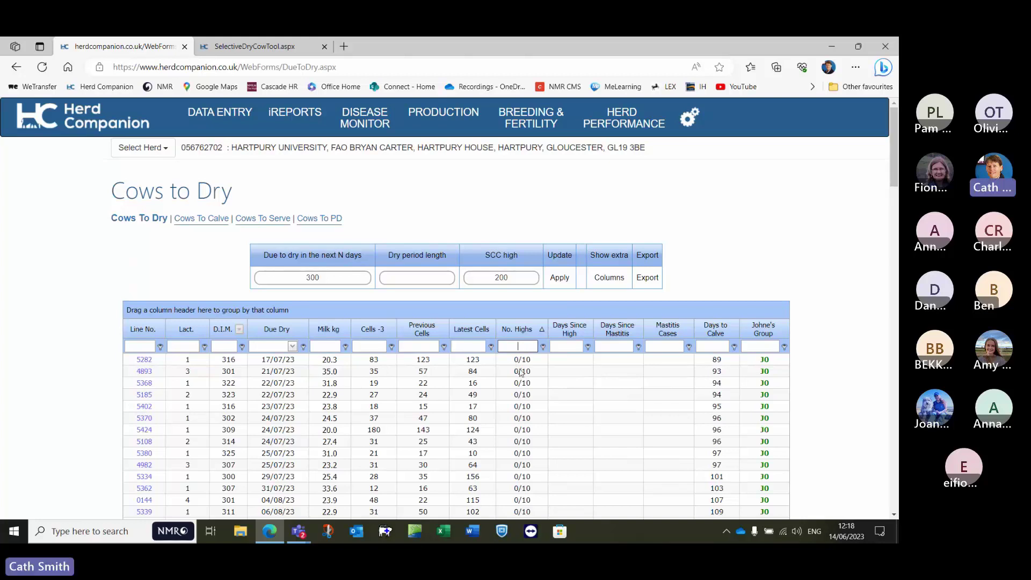
scroll(521, 380, "down", 6)
scroll(516, 382, "down", 10)
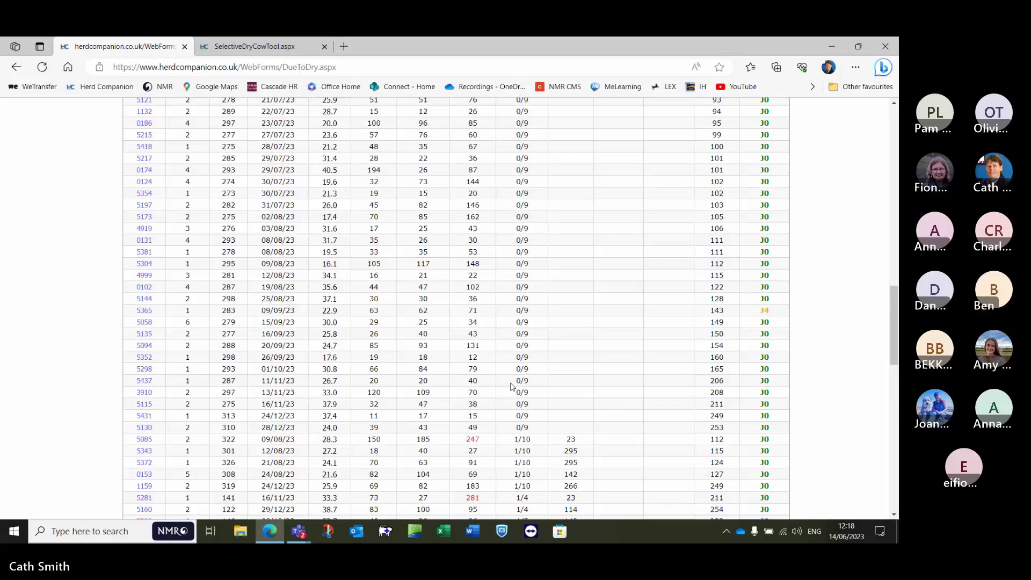
scroll(512, 385, "down", 5)
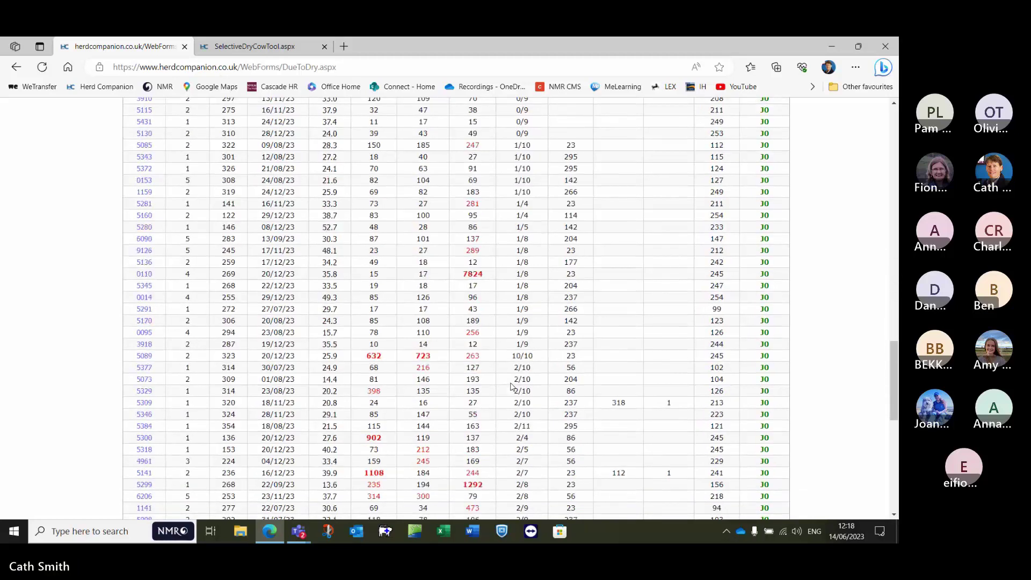
scroll(512, 385, "down", 4)
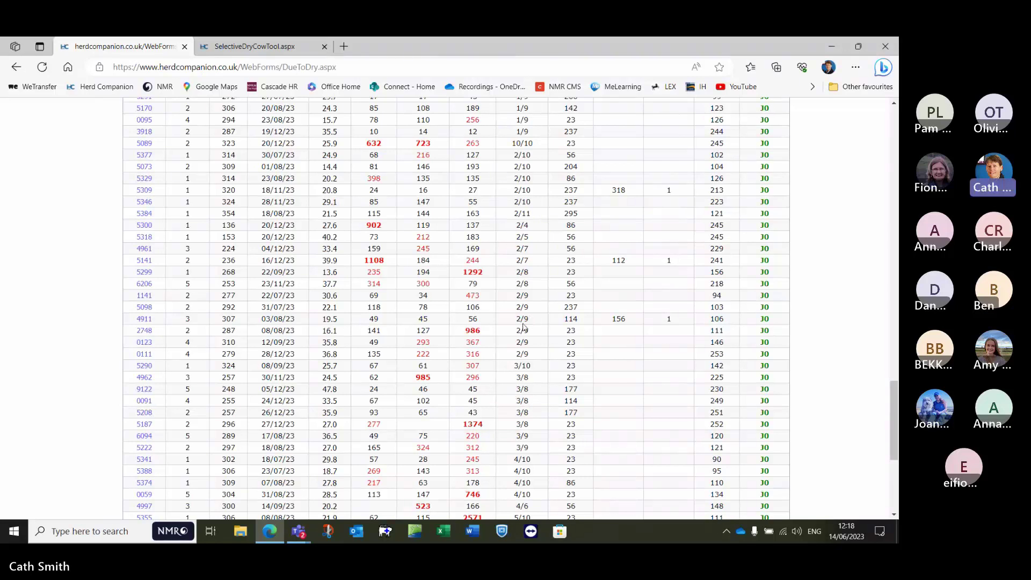
scroll(530, 384, "down", 4)
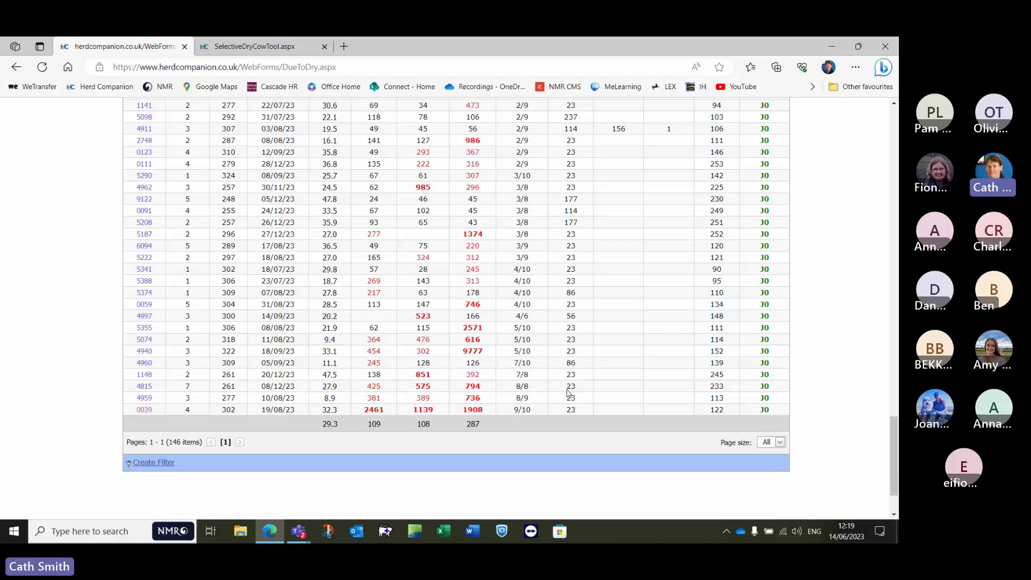
scroll(567, 393, "up", 3)
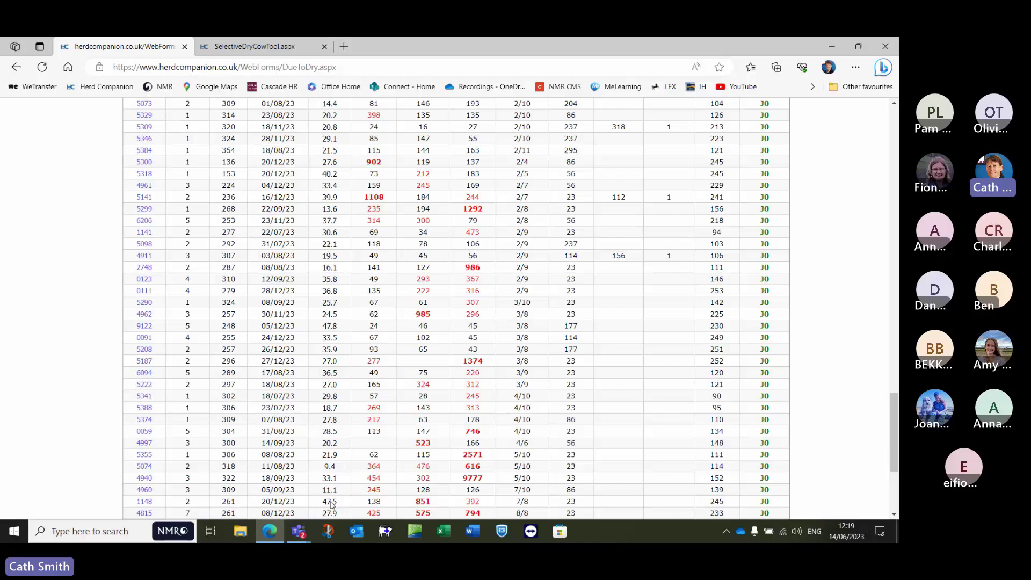
scroll(451, 338, "up", 20)
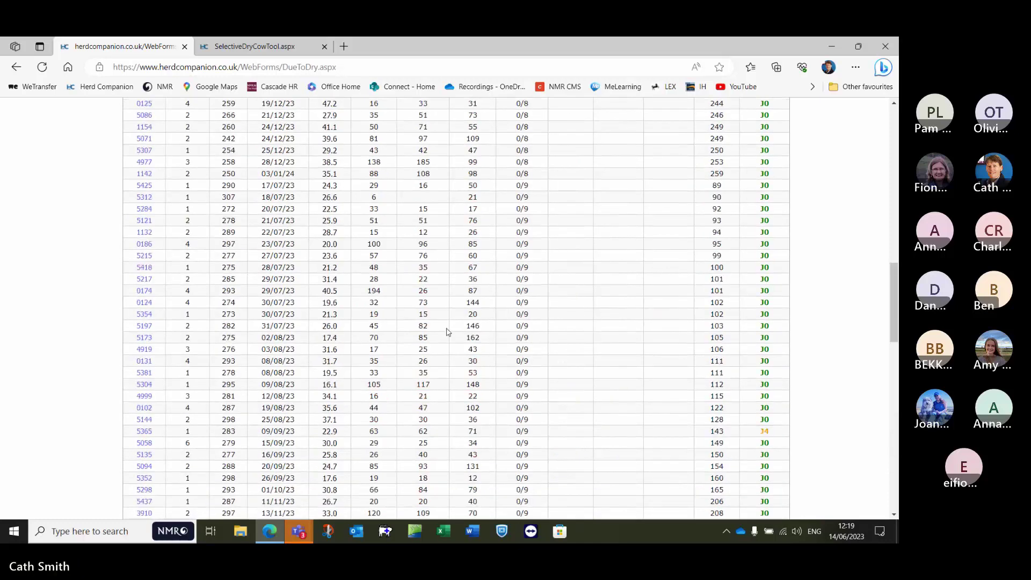
scroll(430, 344, "up", 10)
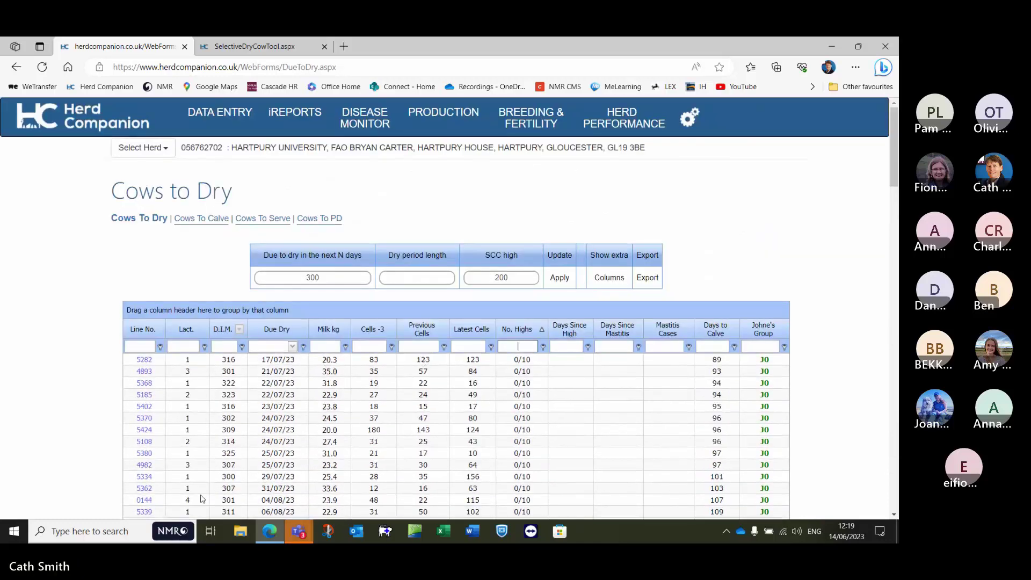
mouse_move(298, 528)
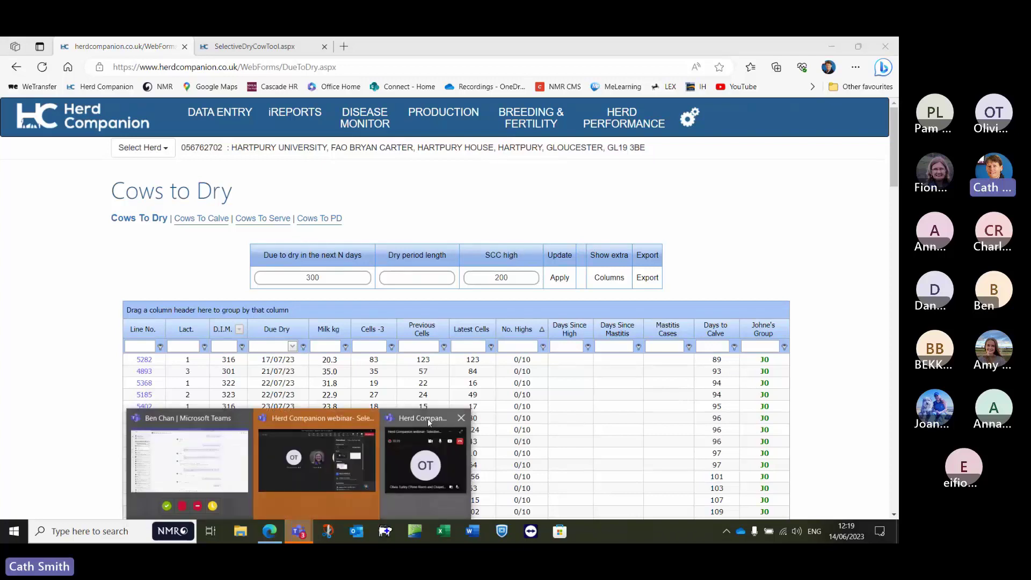
mouse_move(425, 421)
left_click(325, 417)
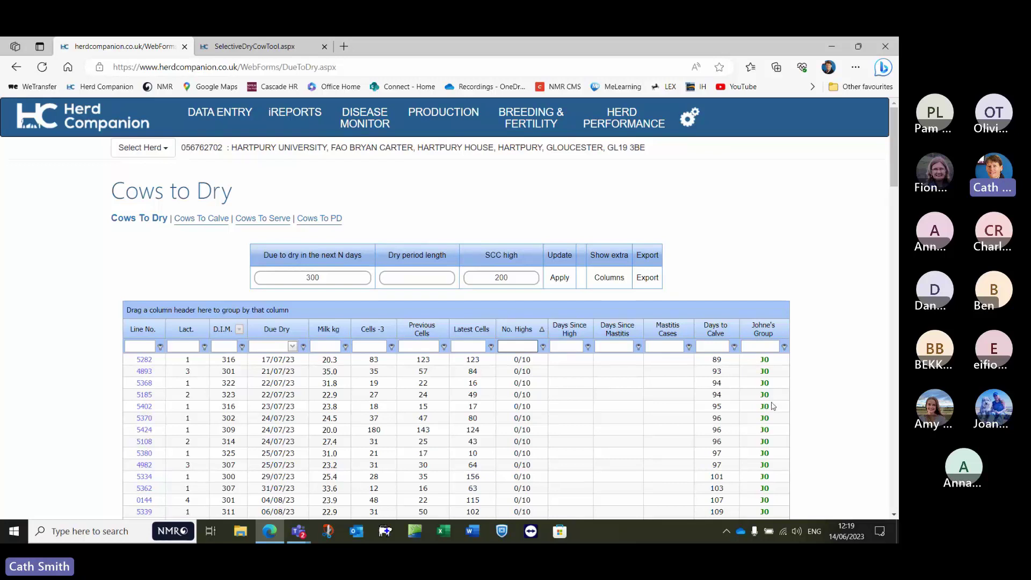
mouse_move(365, 121)
mouse_move(298, 536)
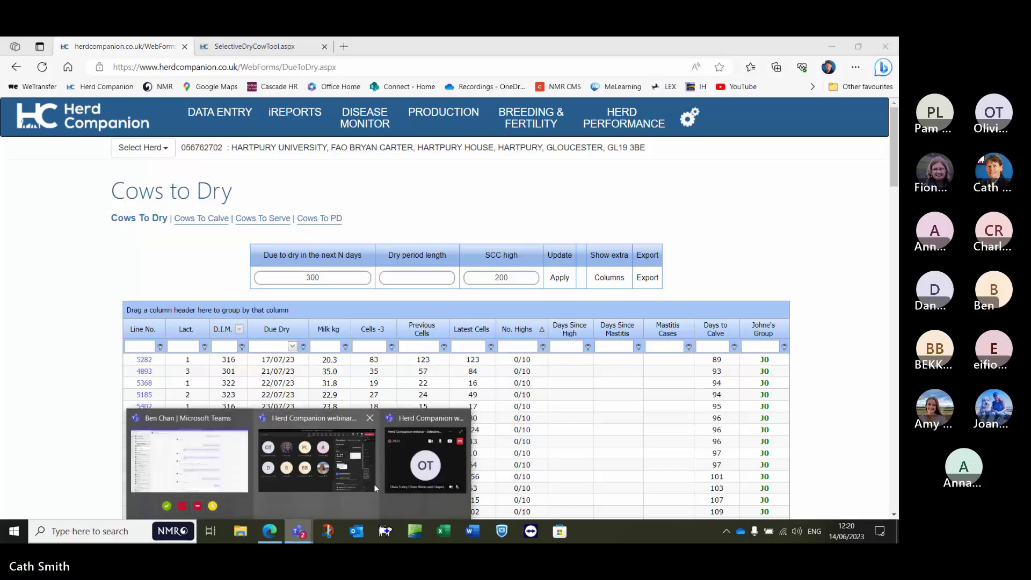
left_click(315, 419)
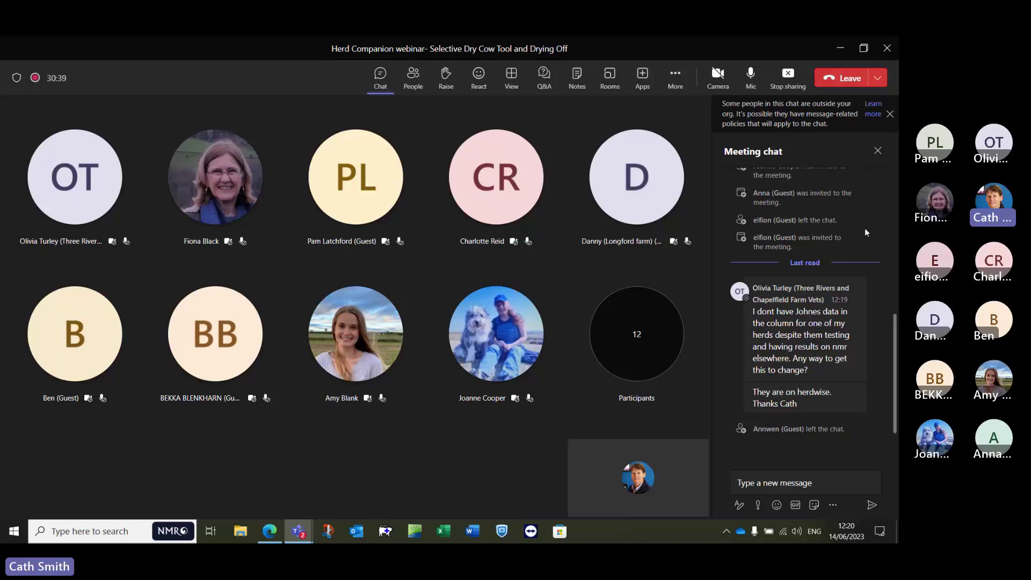
- Scroll the Teams meeting chat up to the earliest messages, including the 09:56 events link
scroll(864, 232, "up", 10)
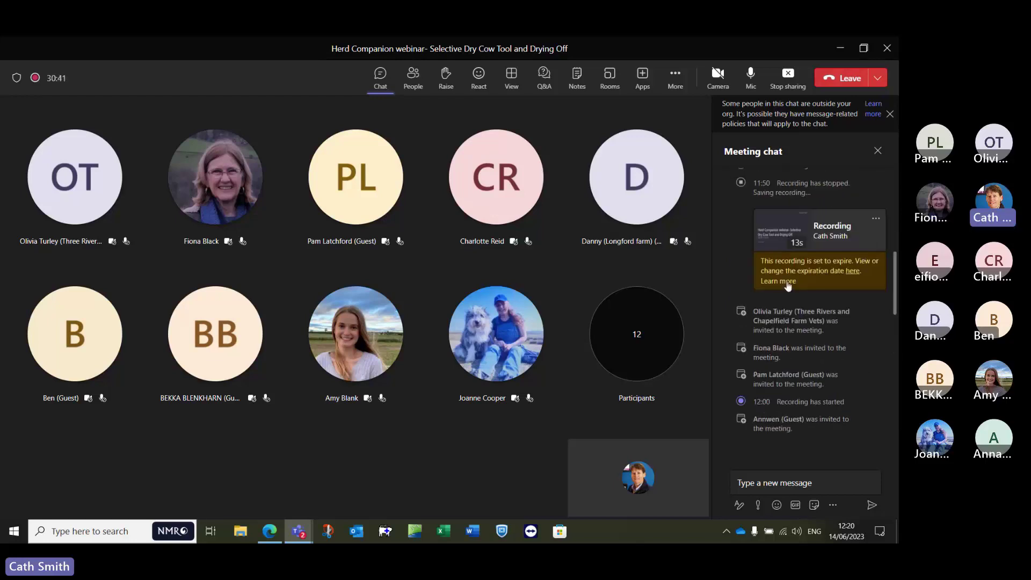
scroll(738, 253, "up", 10)
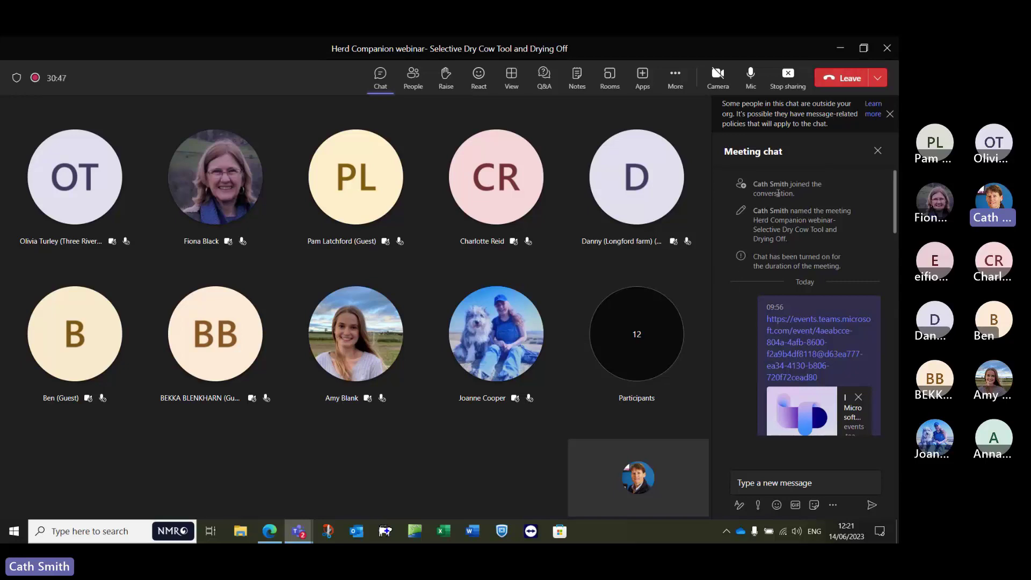
scroll(733, 348, "down", 1)
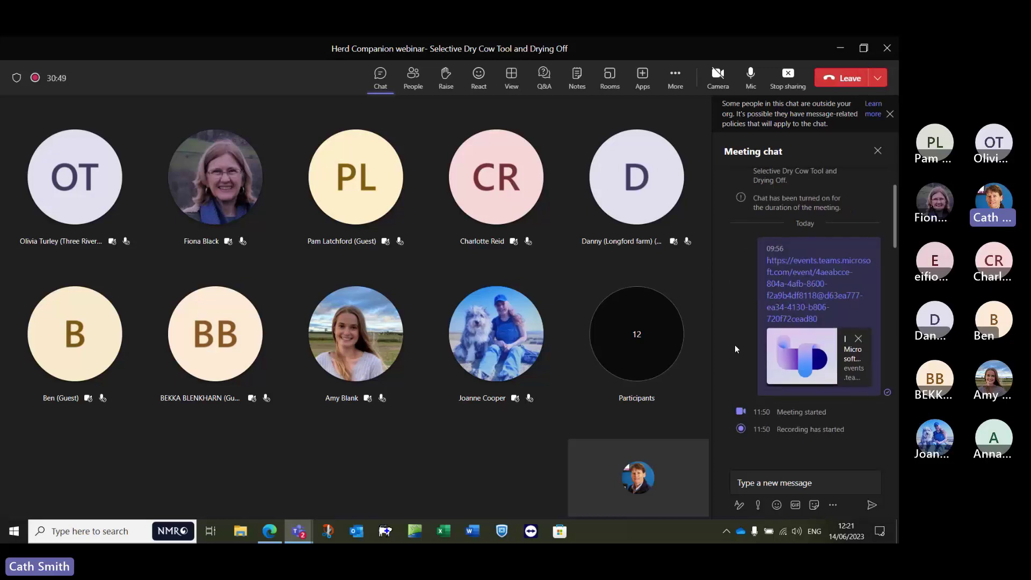